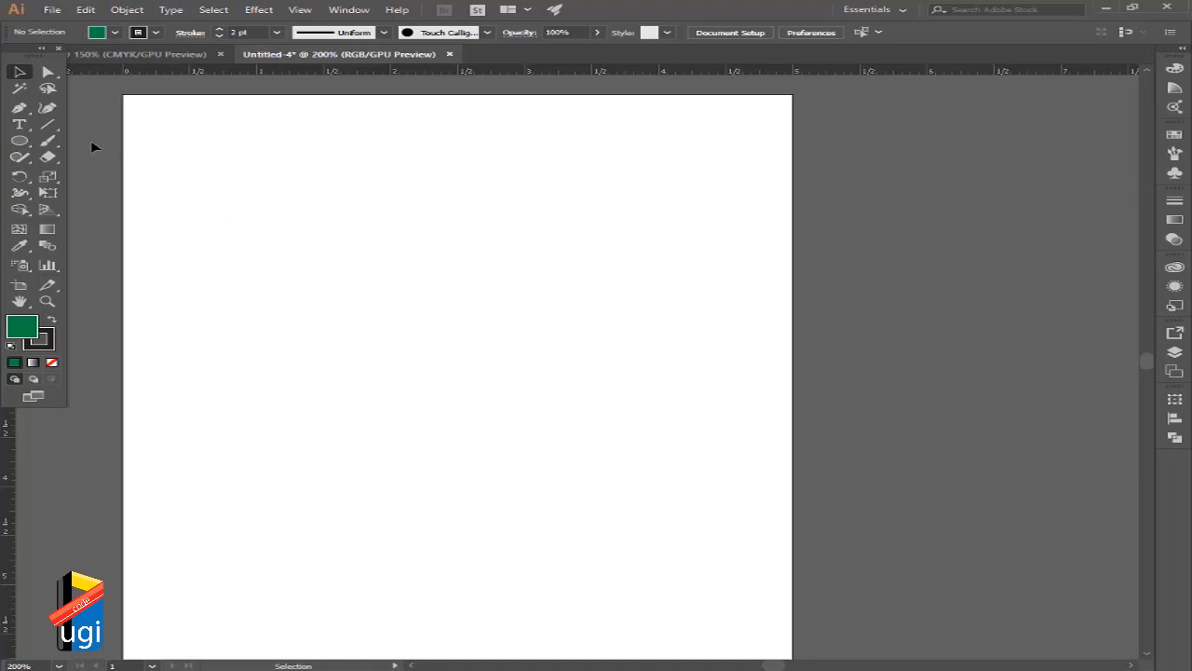
Draw an ellipse about 2 in wide on the artboard and a rectangle about 3 in wide overlapping its upper-right part.
click(19, 140)
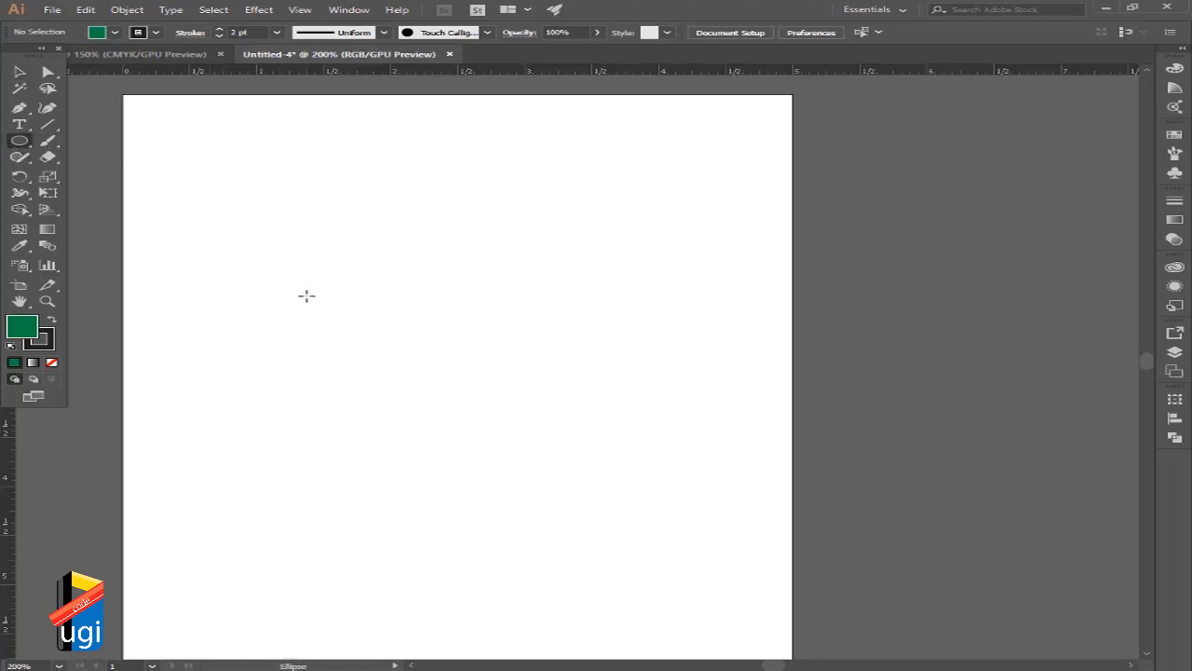
mouse_move(209, 220)
mouse_down()
mouse_move(434, 399)
mouse_move(482, 419)
mouse_up()
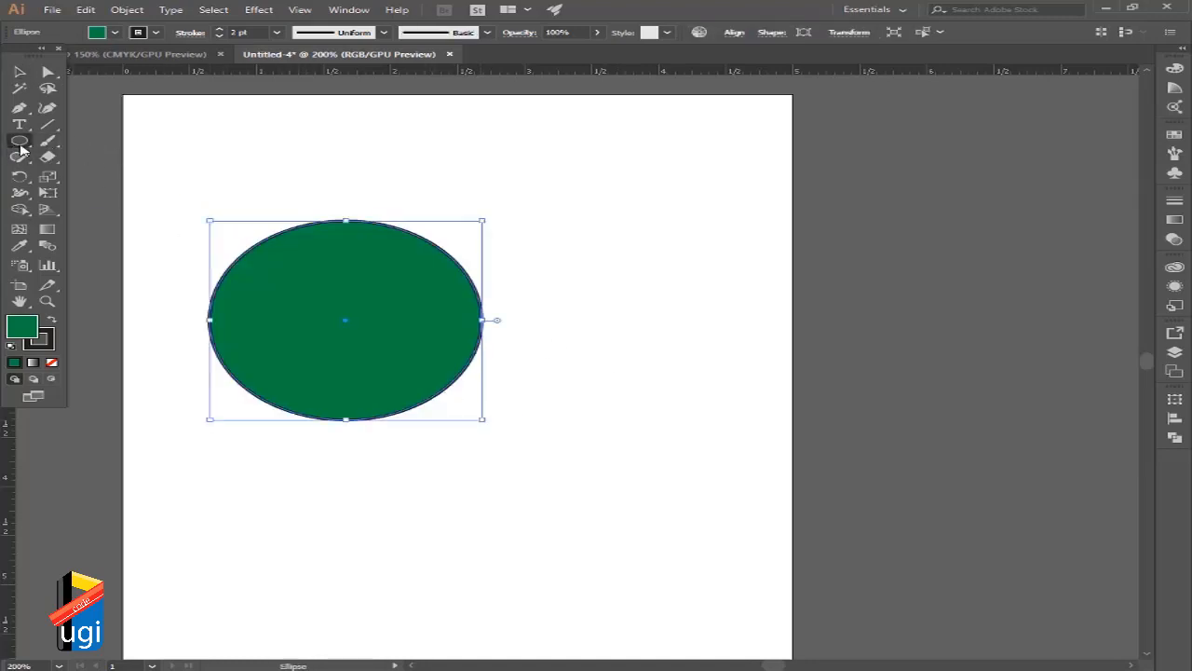
drag(21, 148, 80, 139)
mouse_move(355, 177)
mouse_down()
mouse_move(655, 331)
mouse_move(737, 295)
mouse_move(751, 307)
mouse_up()
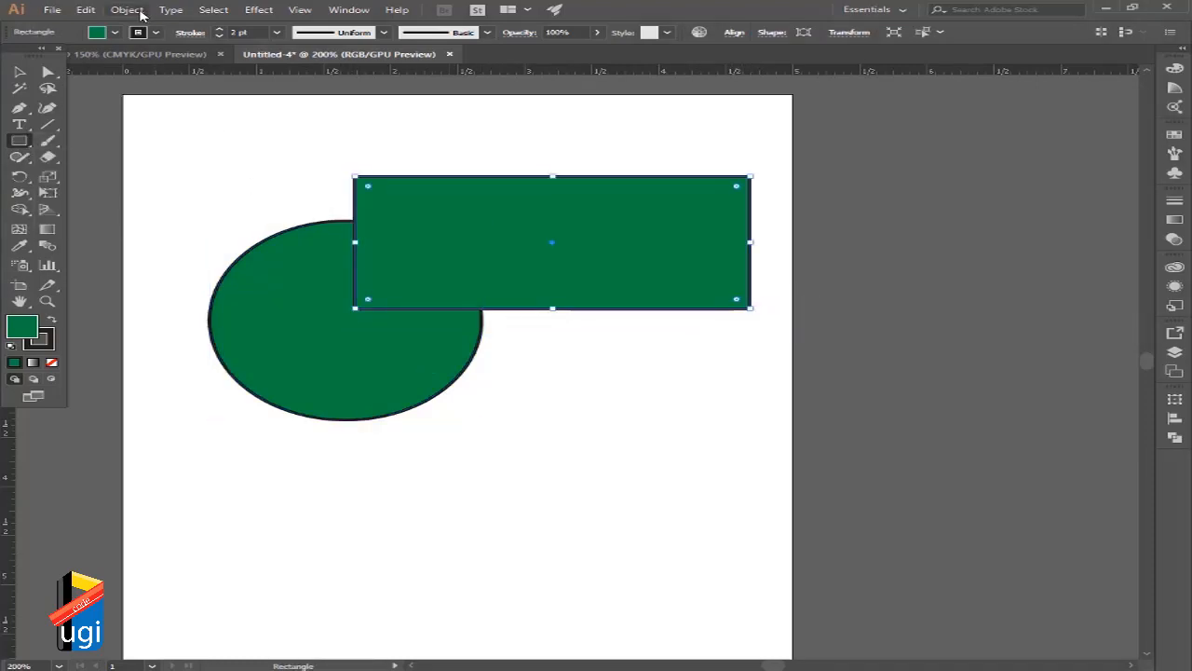
Fill the rectangle with yellow and deselect it.
click(114, 32)
click(79, 56)
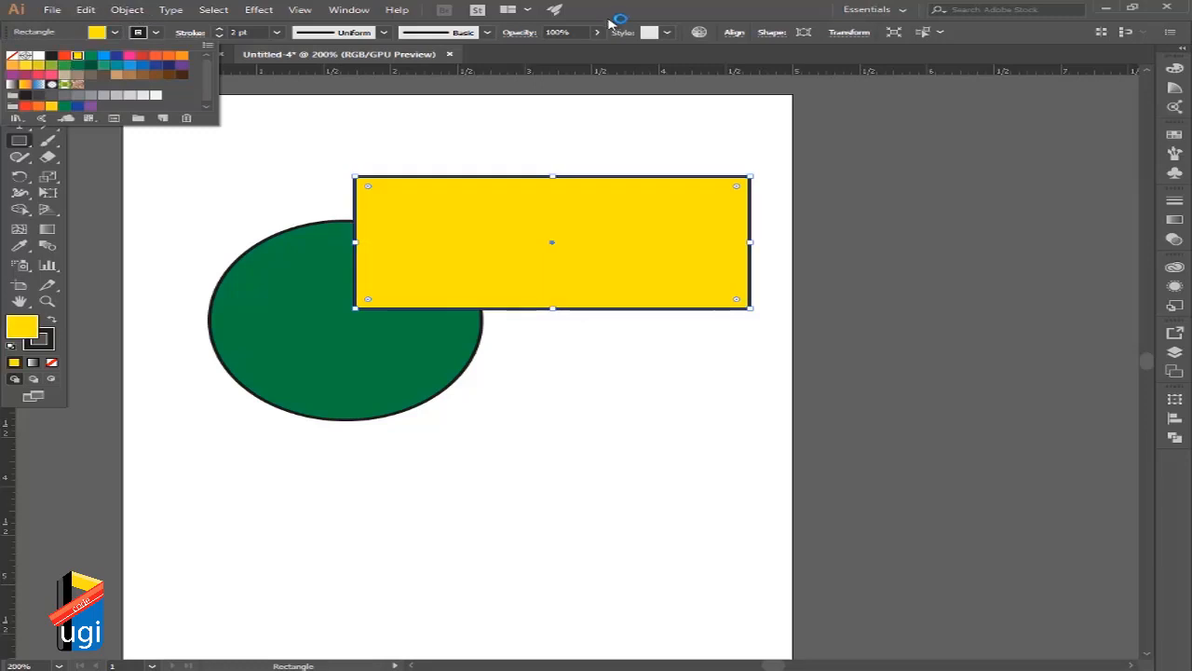
click(19, 72)
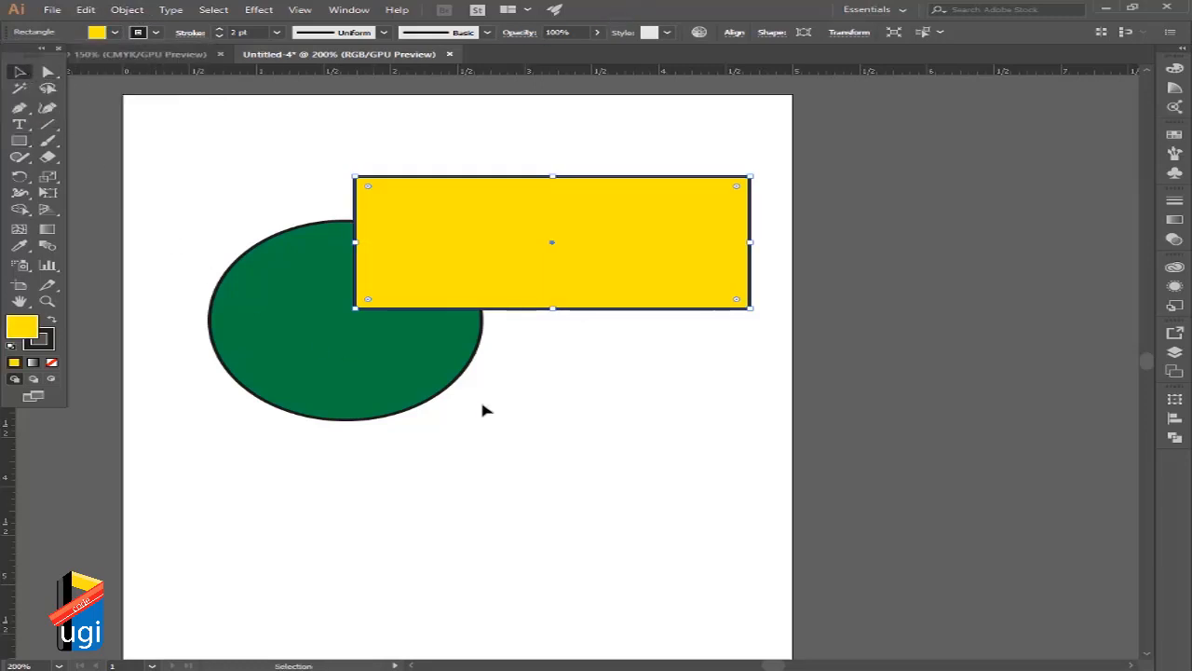
click(589, 435)
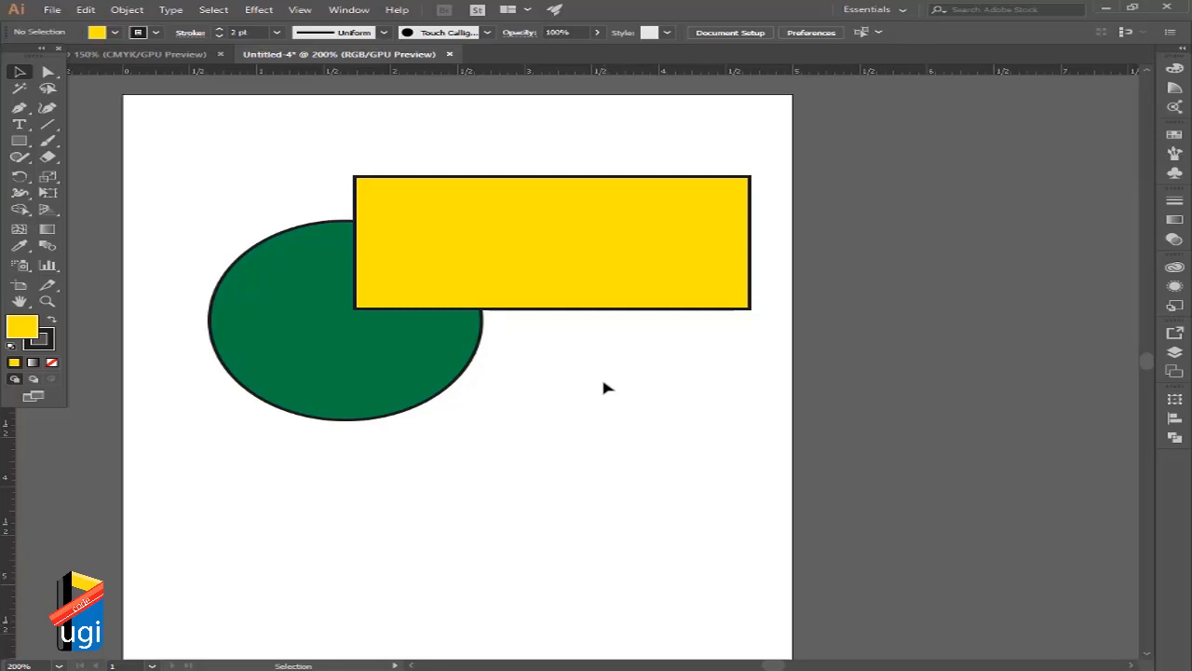
Enter and exit isolation mode on the yellow rectangle, and do the same on the green ellipse.
click(586, 285)
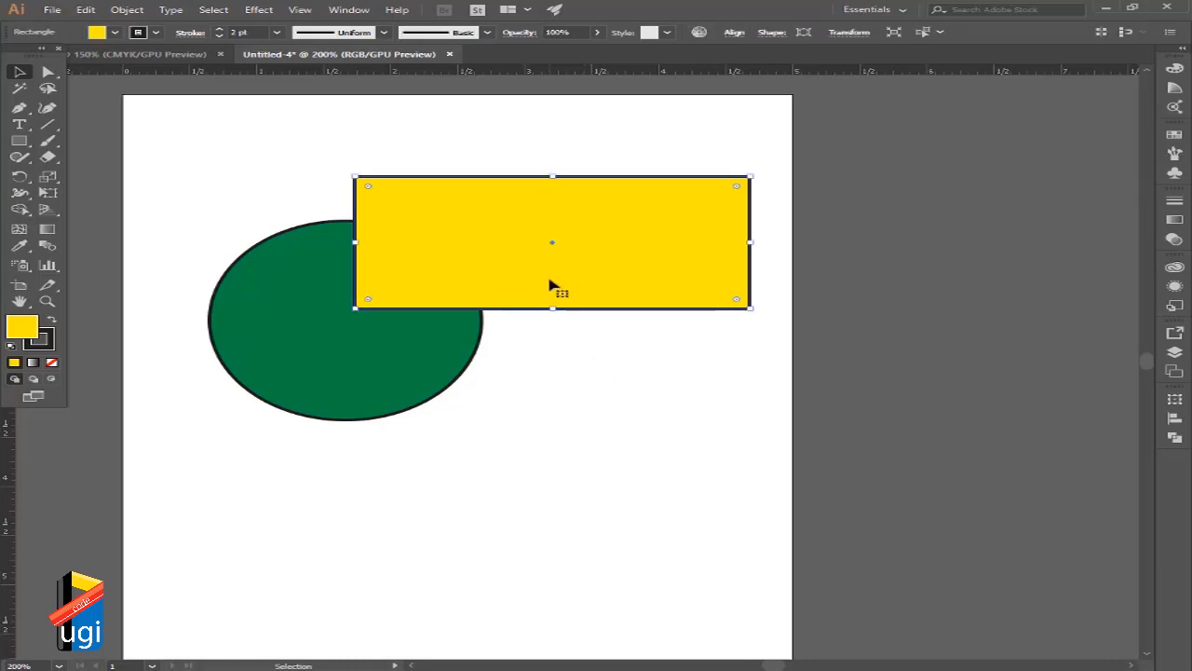
double_click(549, 286)
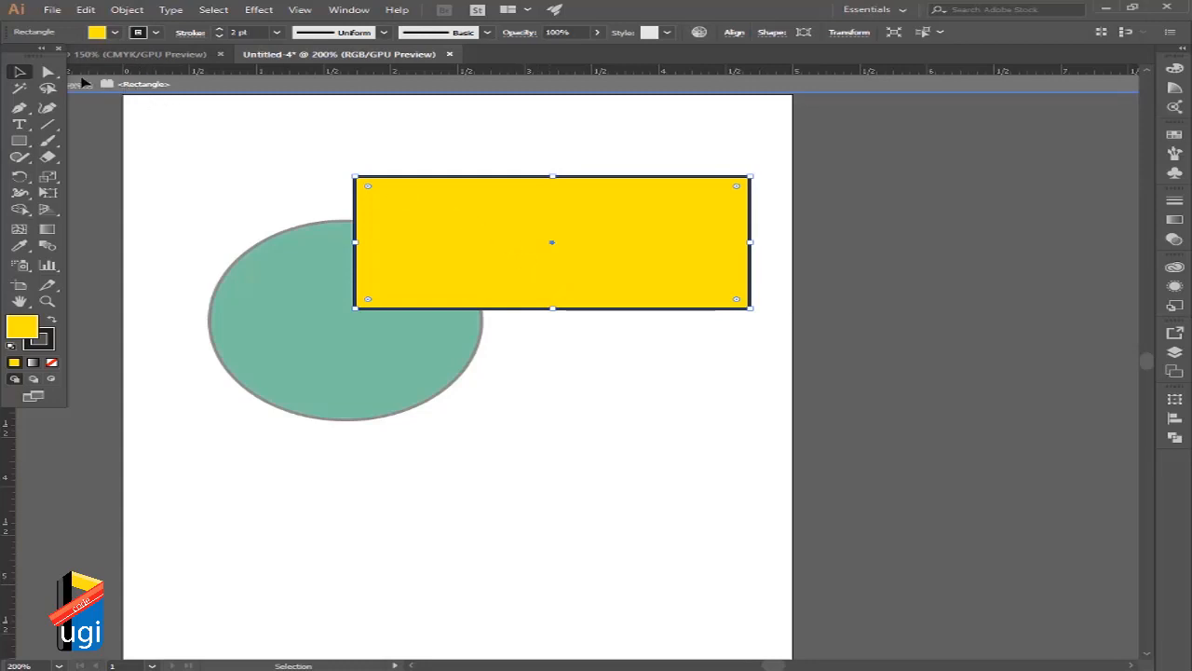
double_click(493, 324)
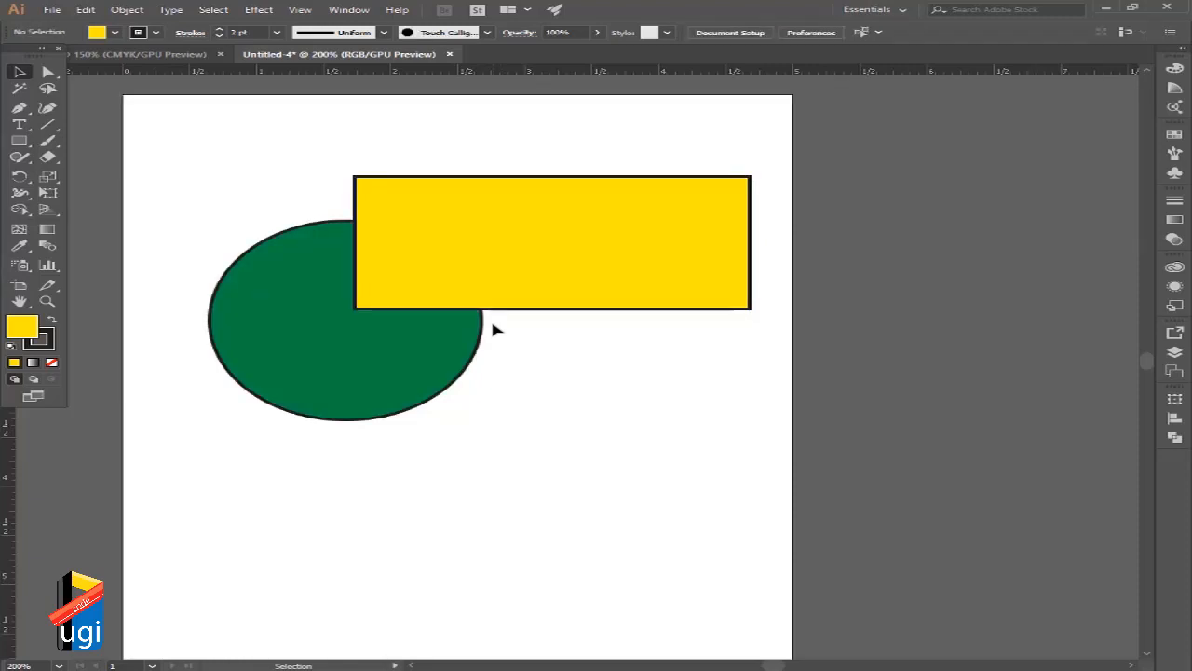
double_click(445, 332)
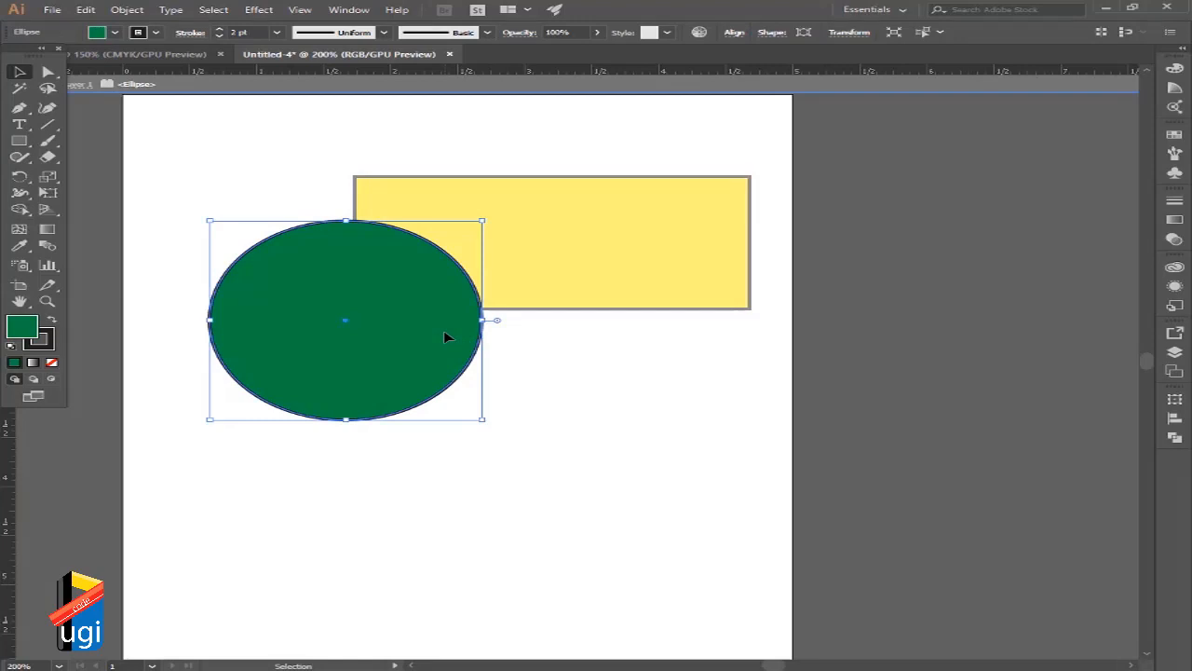
click(582, 367)
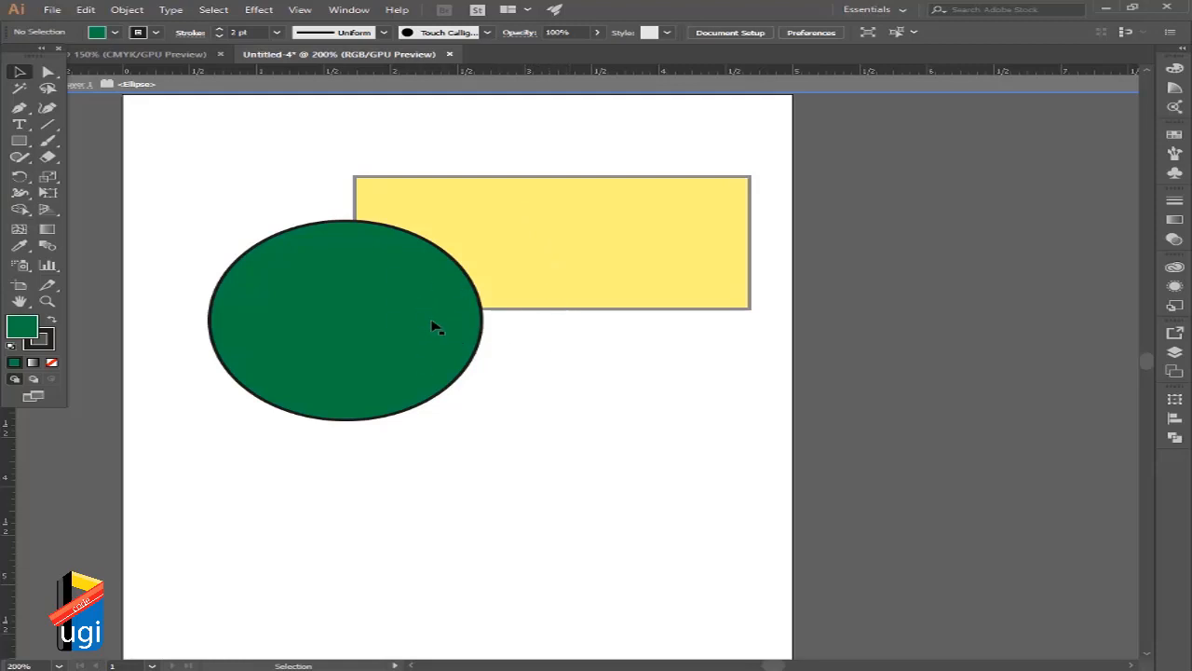
double_click(536, 373)
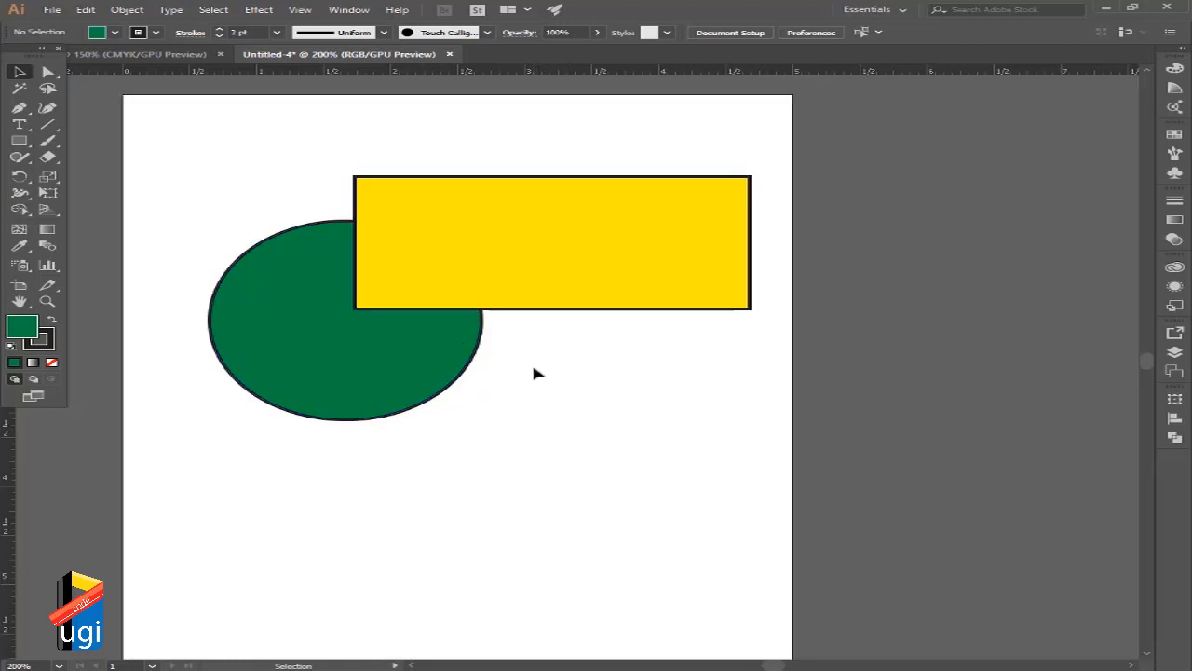
Group the green ellipse and the yellow rectangle, and deselect the group.
drag(649, 424, 218, 48)
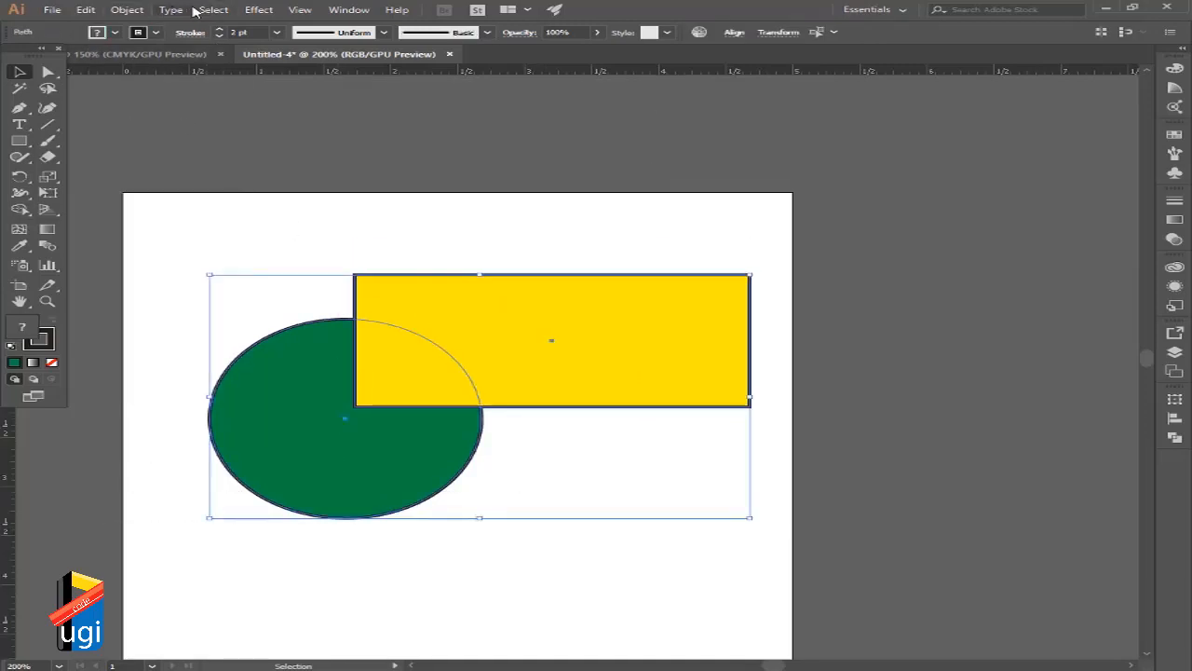
click(127, 9)
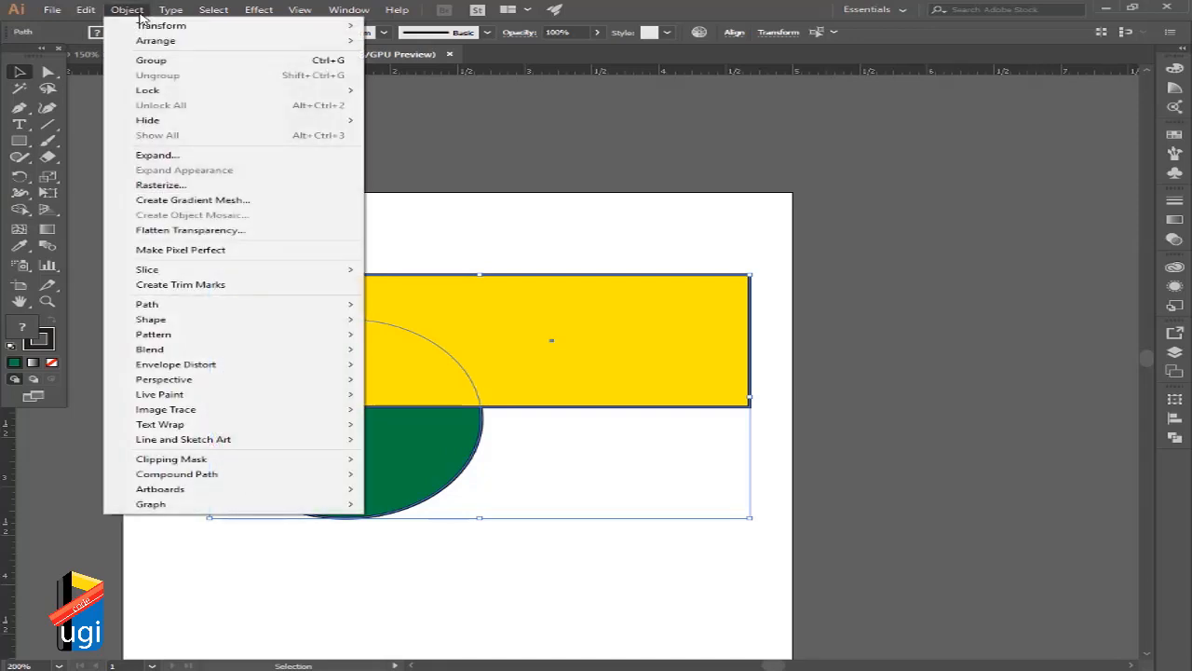
click(154, 60)
click(329, 190)
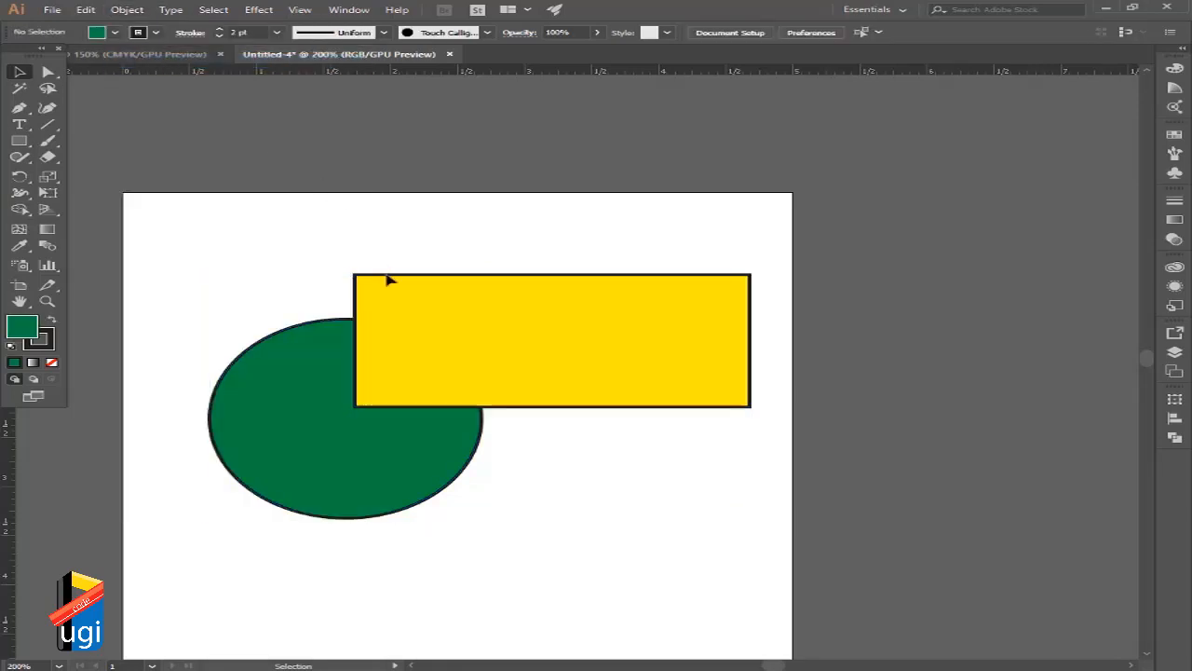
Try red and blue fills on the whole group, settle on CMYK Magenta, and deselect it.
click(422, 371)
click(115, 32)
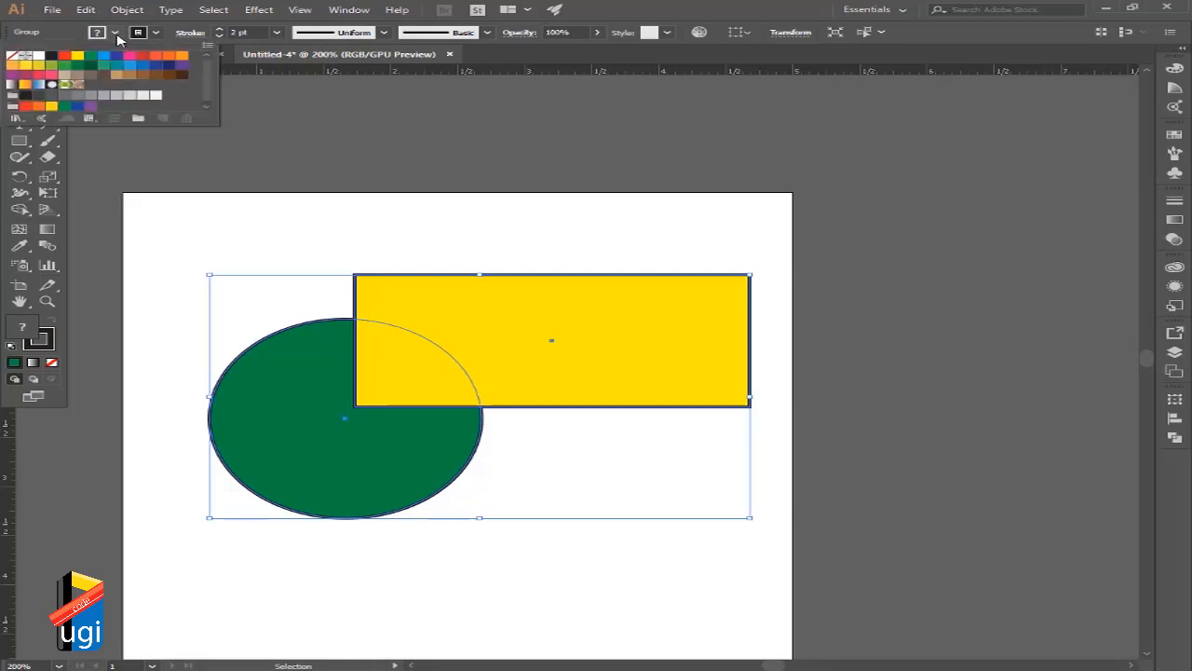
click(66, 56)
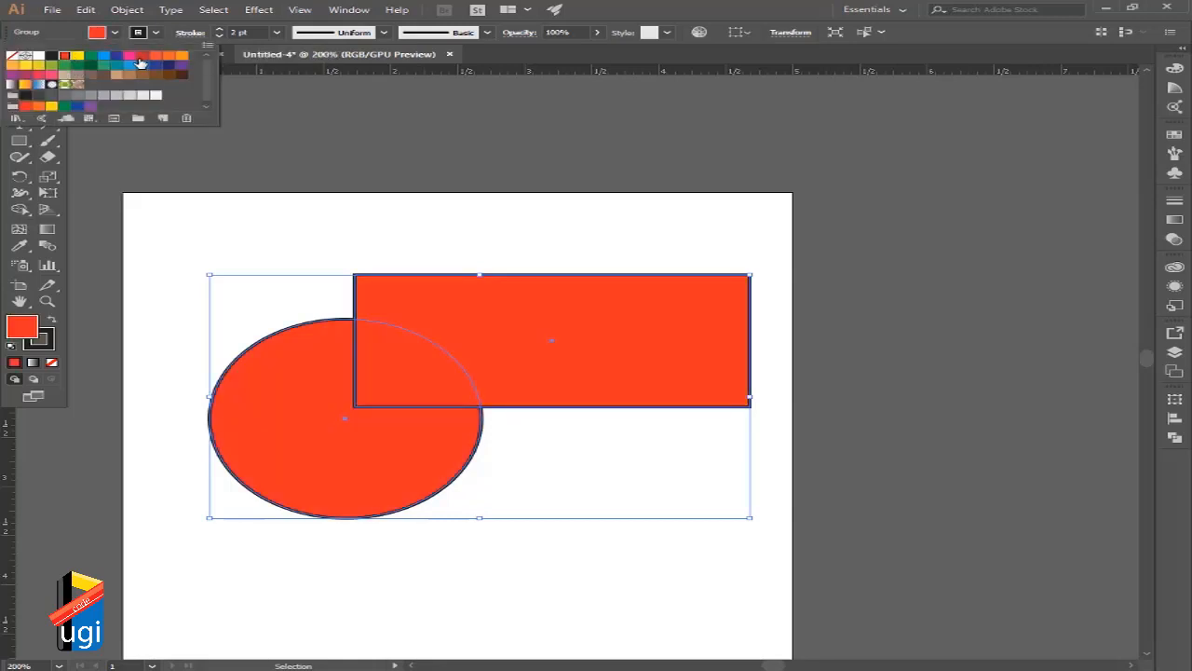
click(115, 56)
click(130, 57)
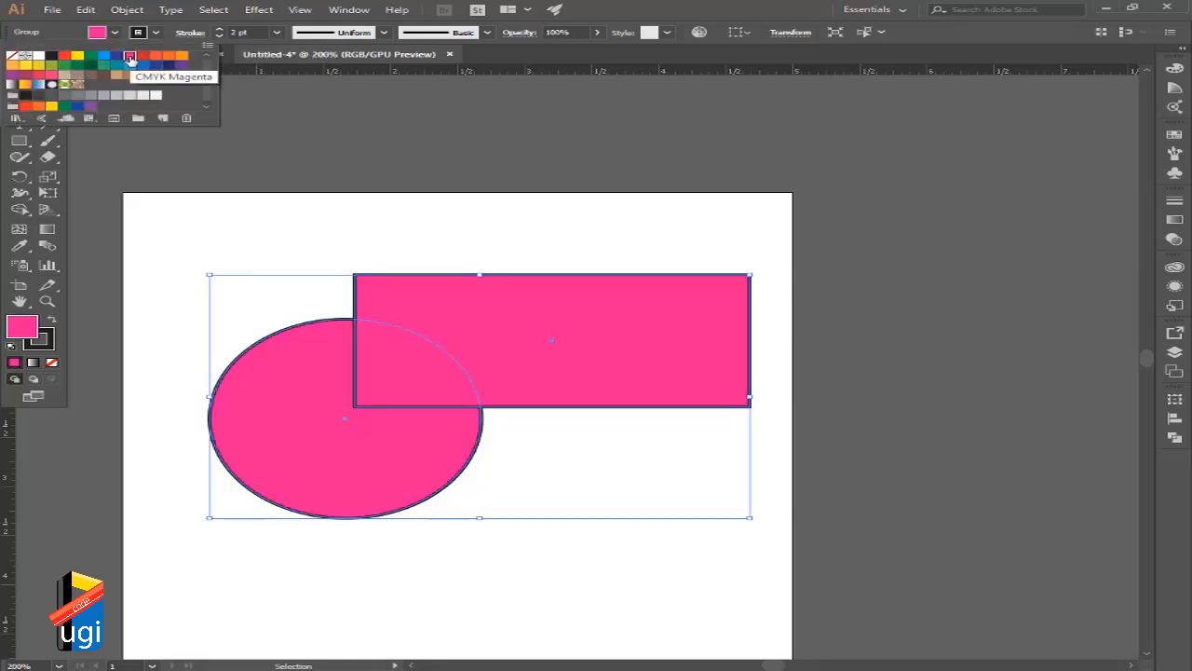
click(443, 240)
click(439, 237)
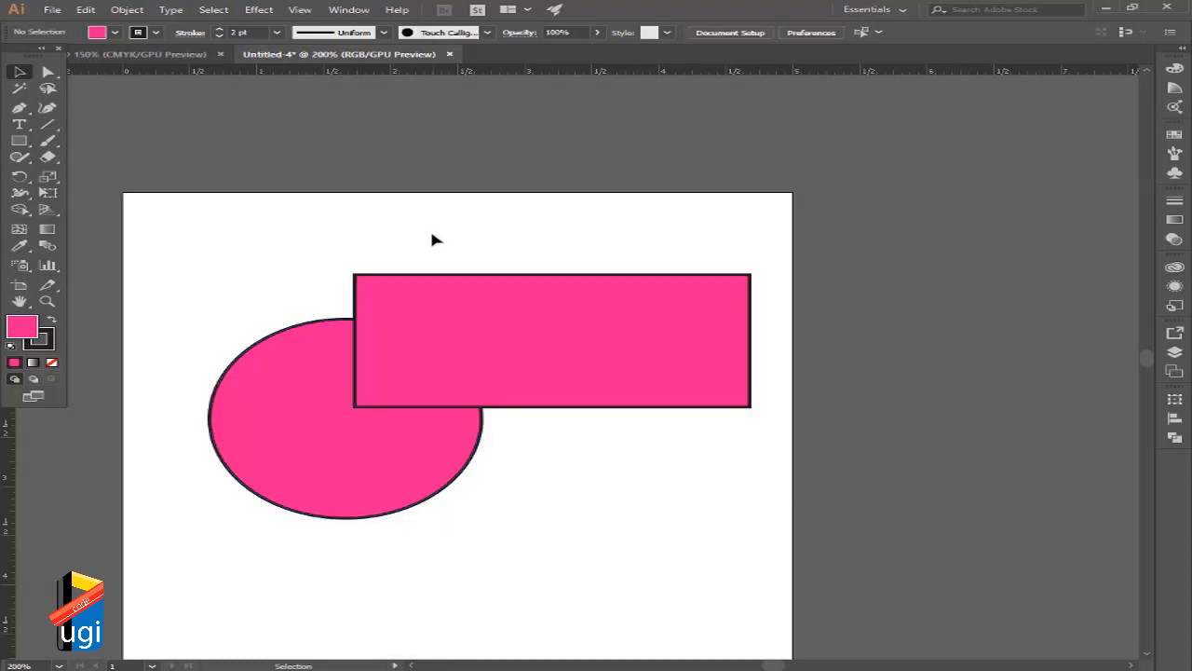
Isolate the group and shift the rectangle down and the ellipse up within it.
click(421, 285)
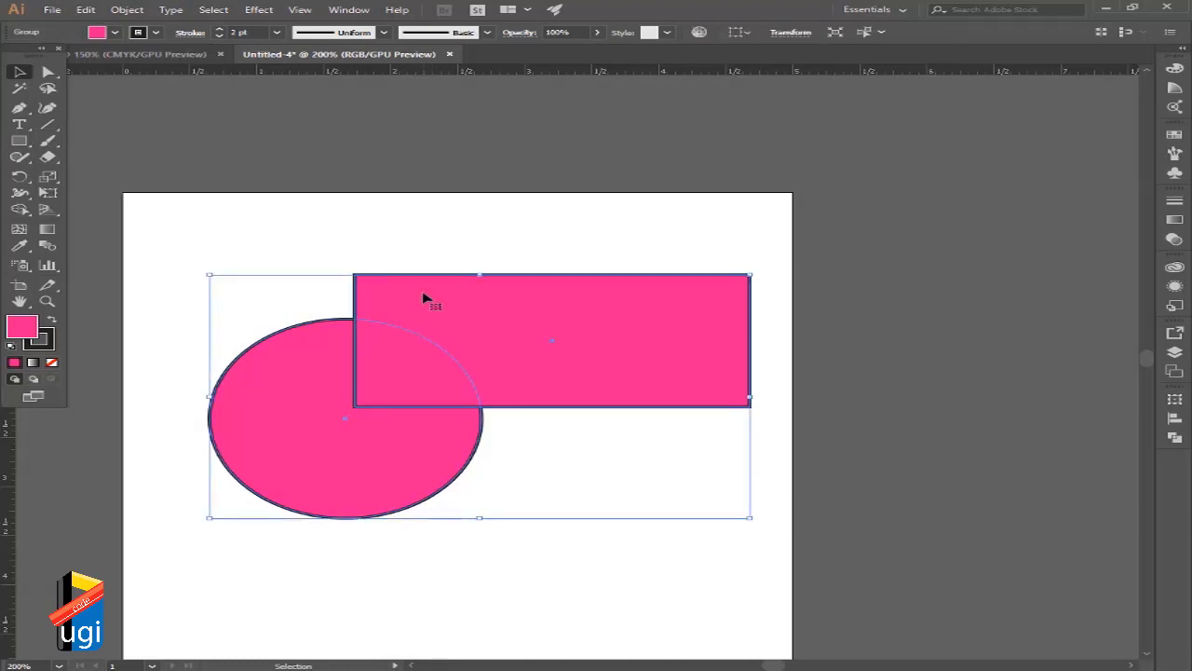
double_click(424, 298)
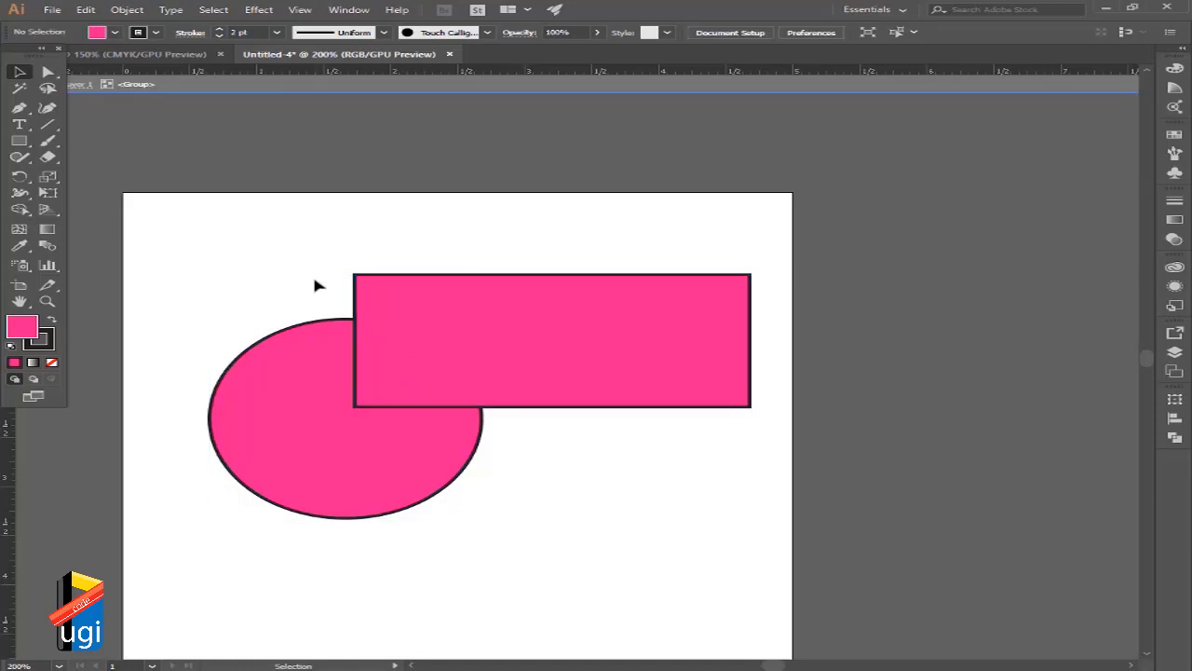
click(408, 335)
drag(408, 335, 399, 388)
click(287, 378)
drag(258, 354, 258, 317)
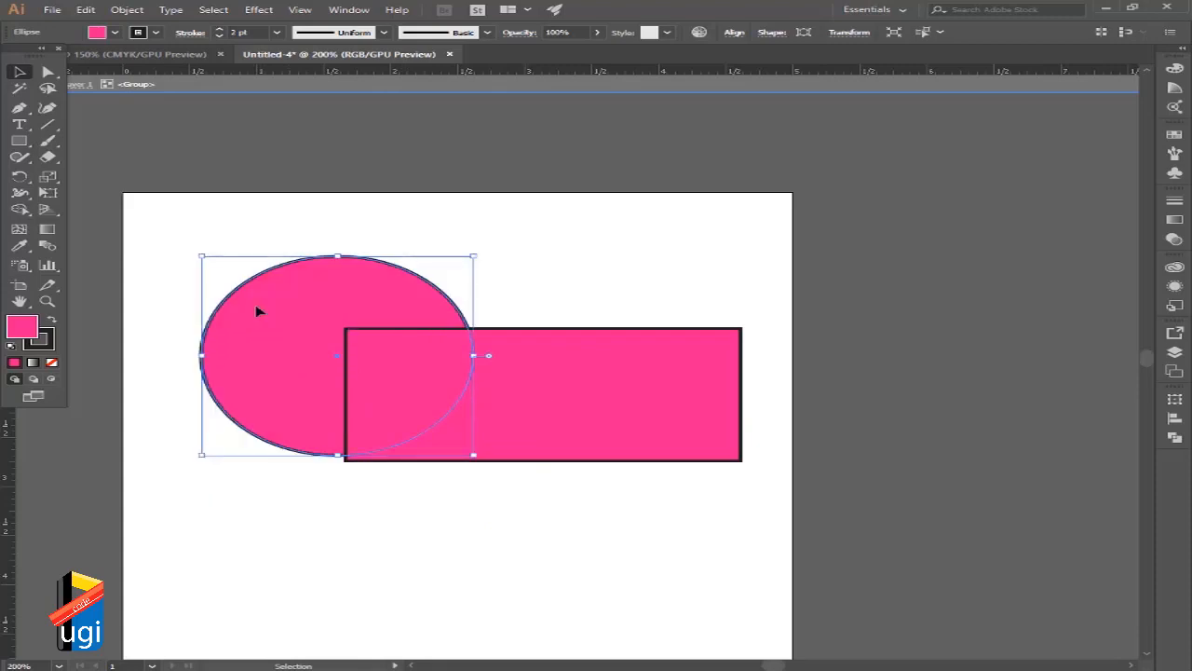
Isolate the ellipse inside the group, fill it with yellow, and exit isolation mode.
double_click(318, 288)
click(115, 33)
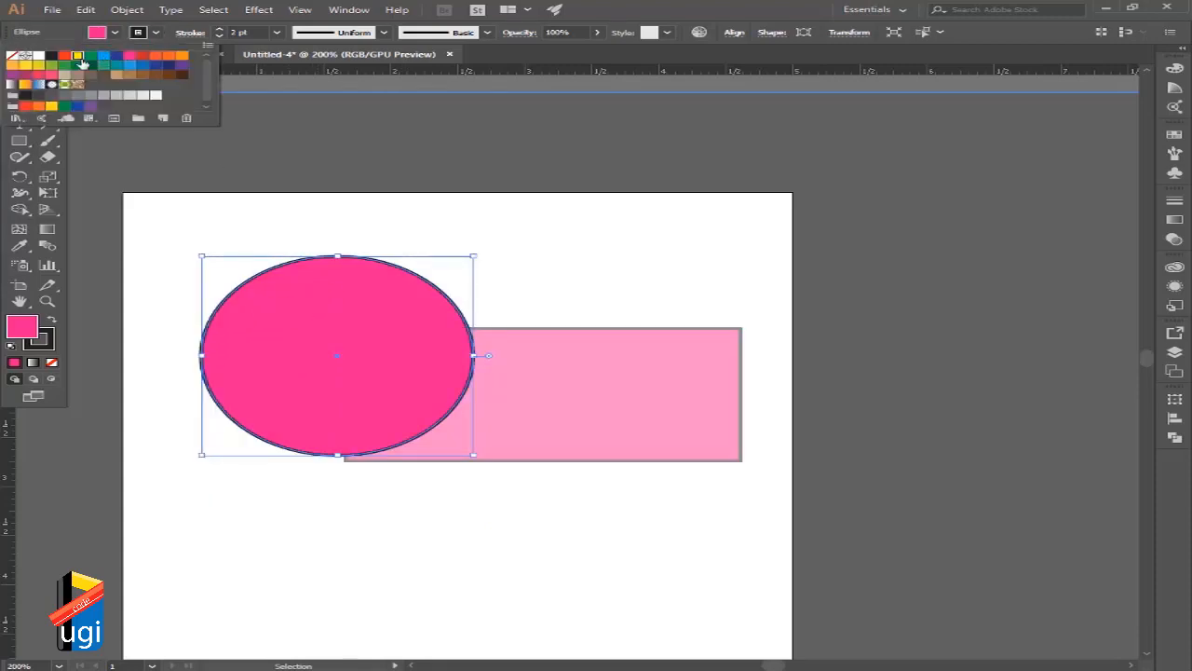
click(80, 60)
double_click(530, 254)
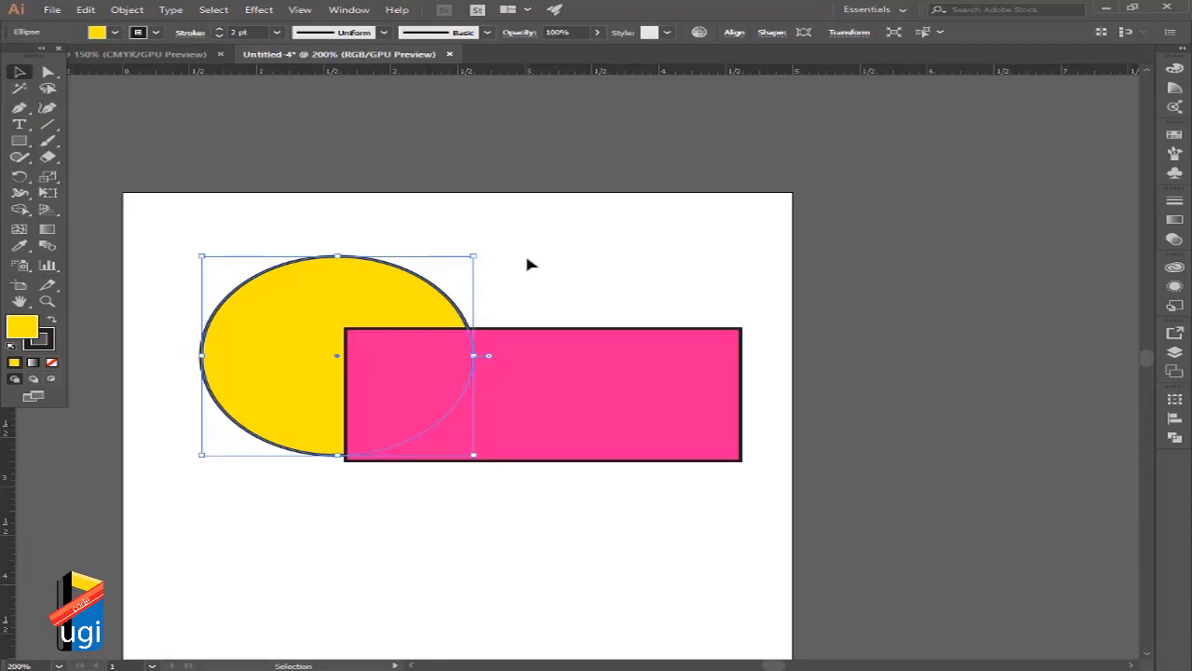
Select the group of ellipse and rectangle and ungroup it.
drag(195, 190, 561, 398)
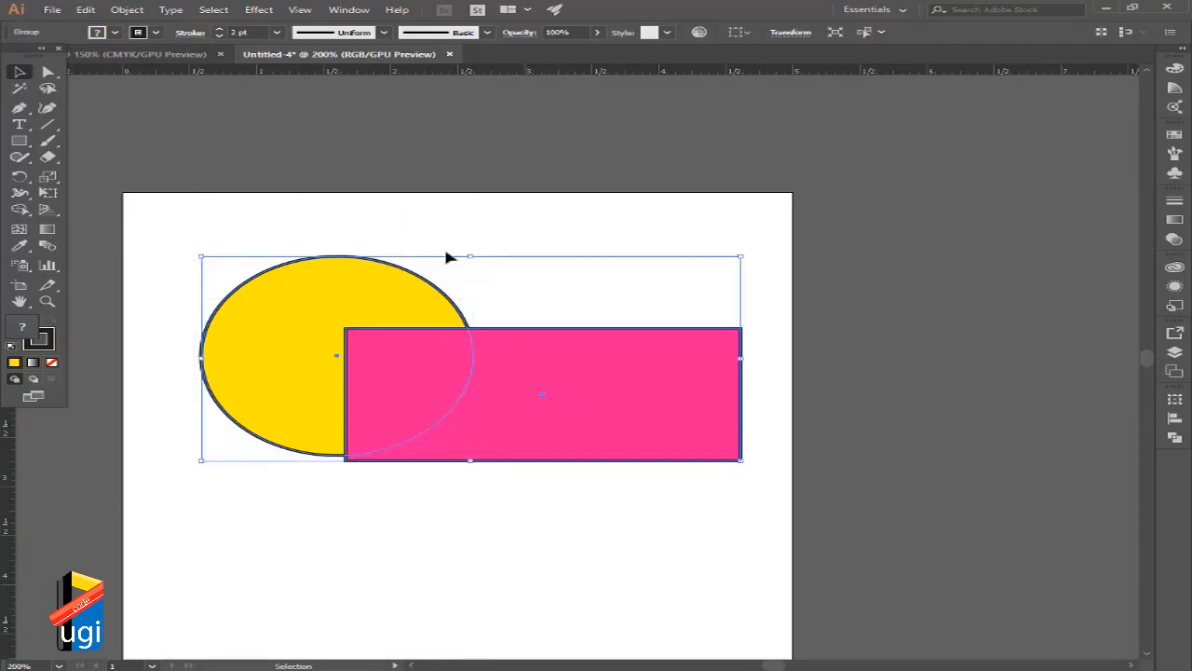
click(434, 235)
click(446, 338)
click(130, 11)
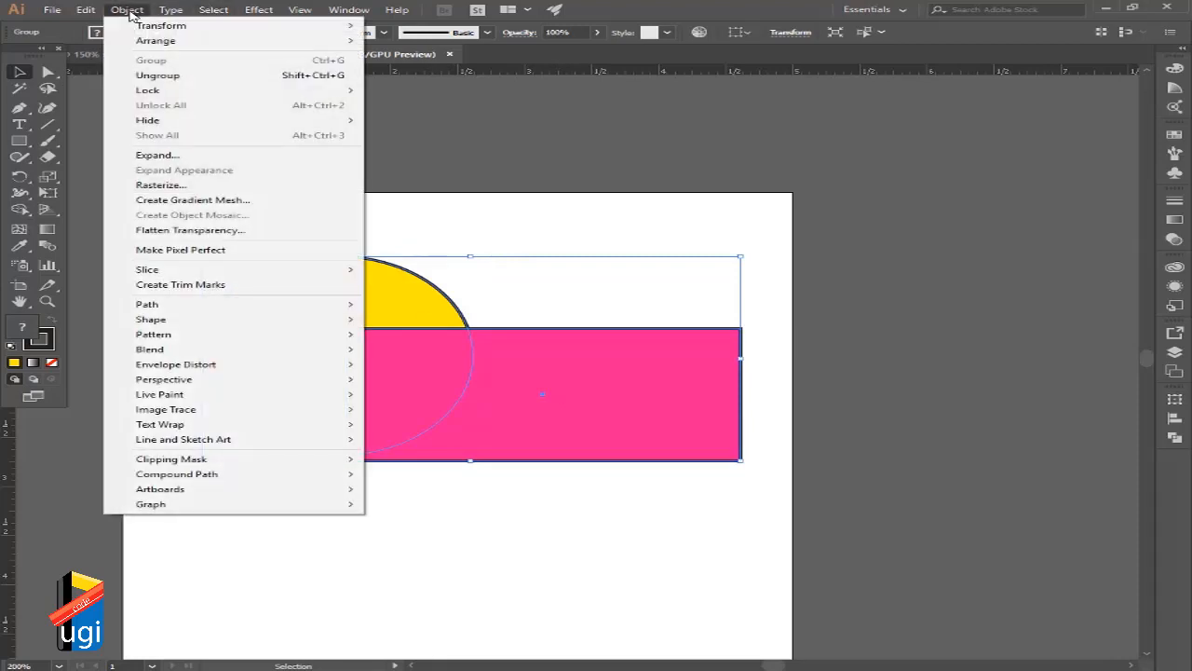
click(160, 80)
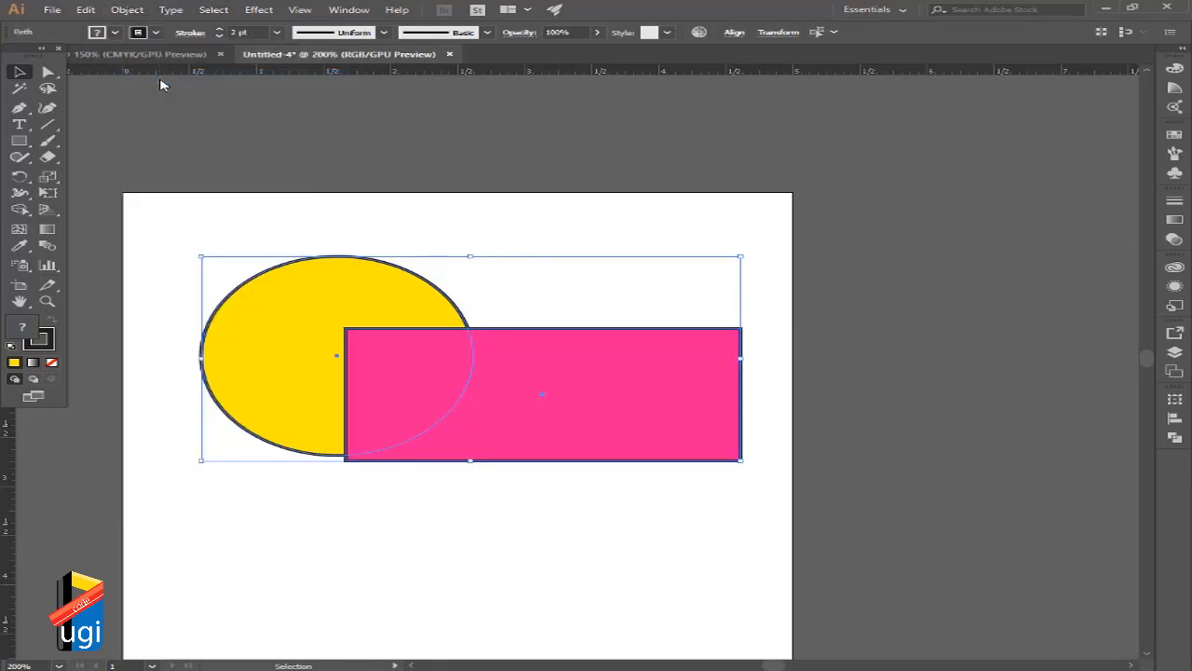
Move the pink rectangle around separately from the ellipse, leaving it overlapping the ellipse's lower-right part.
click(539, 503)
drag(511, 357, 417, 385)
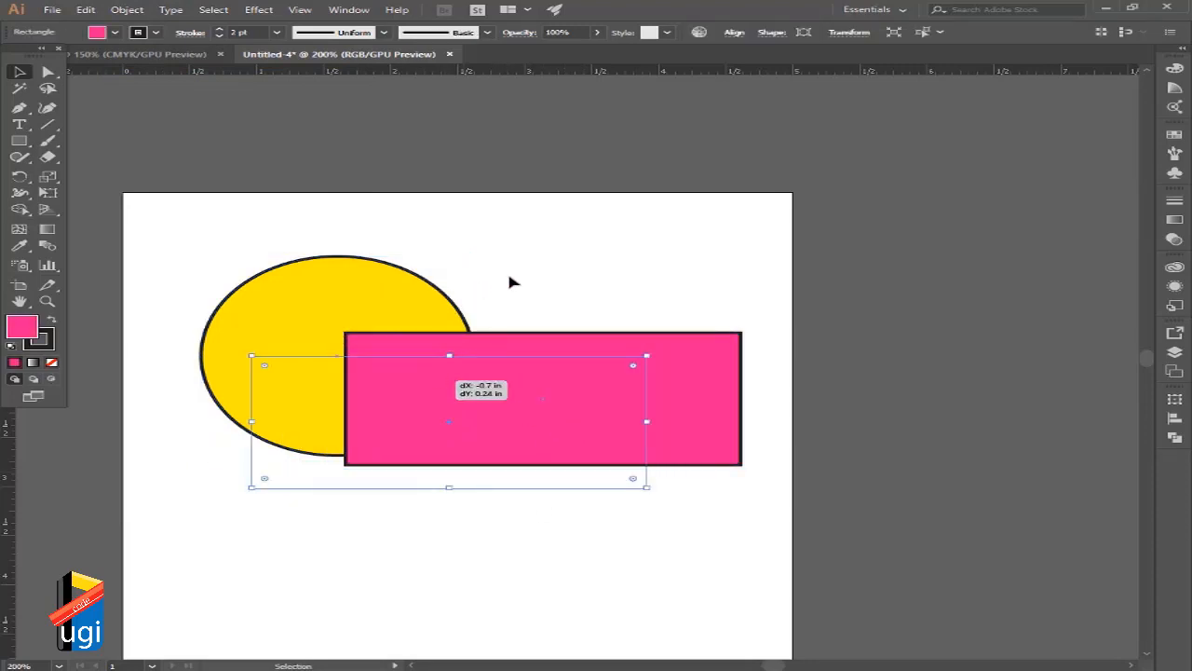
click(510, 277)
click(477, 353)
click(532, 394)
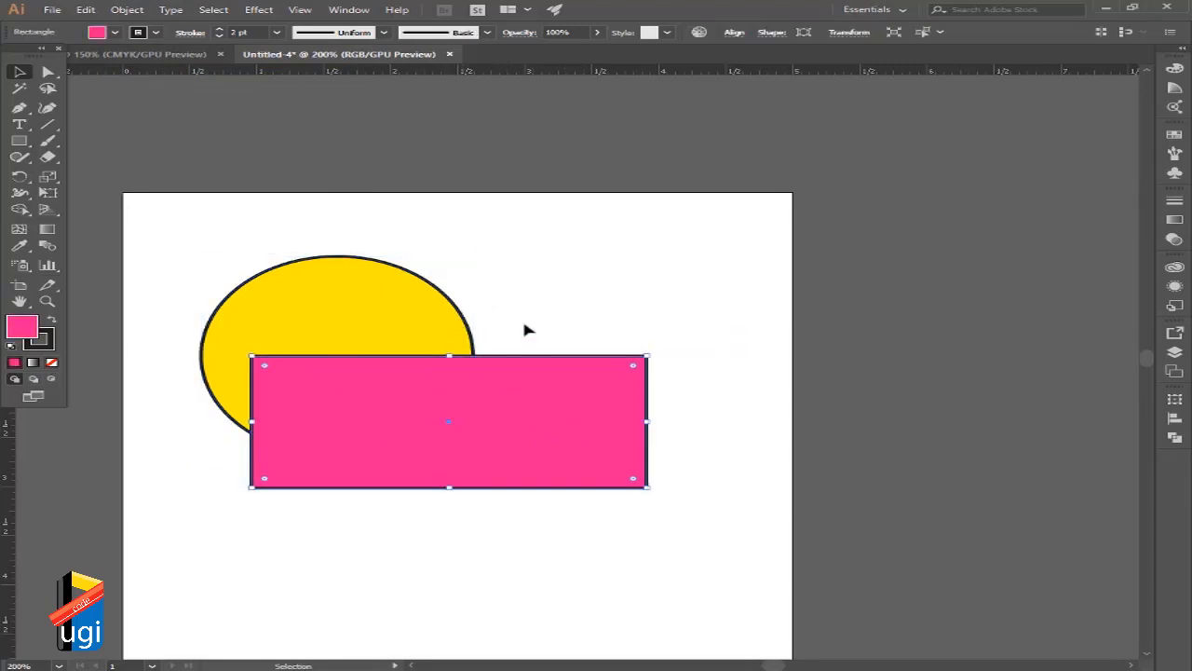
click(526, 327)
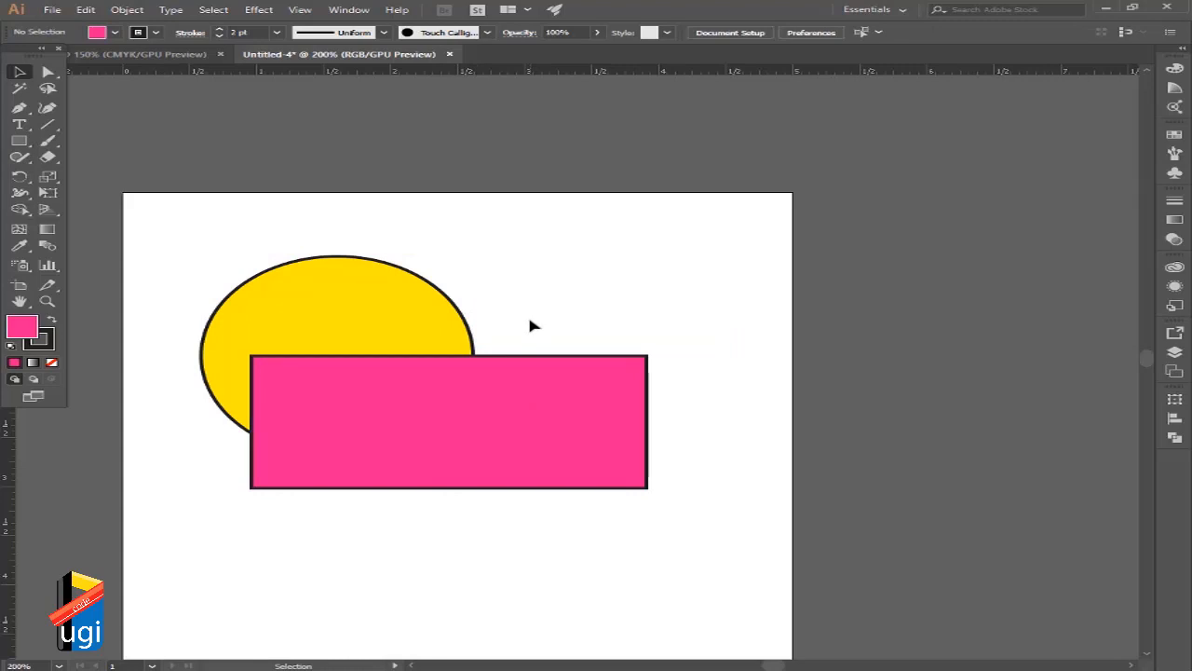
drag(513, 405, 611, 327)
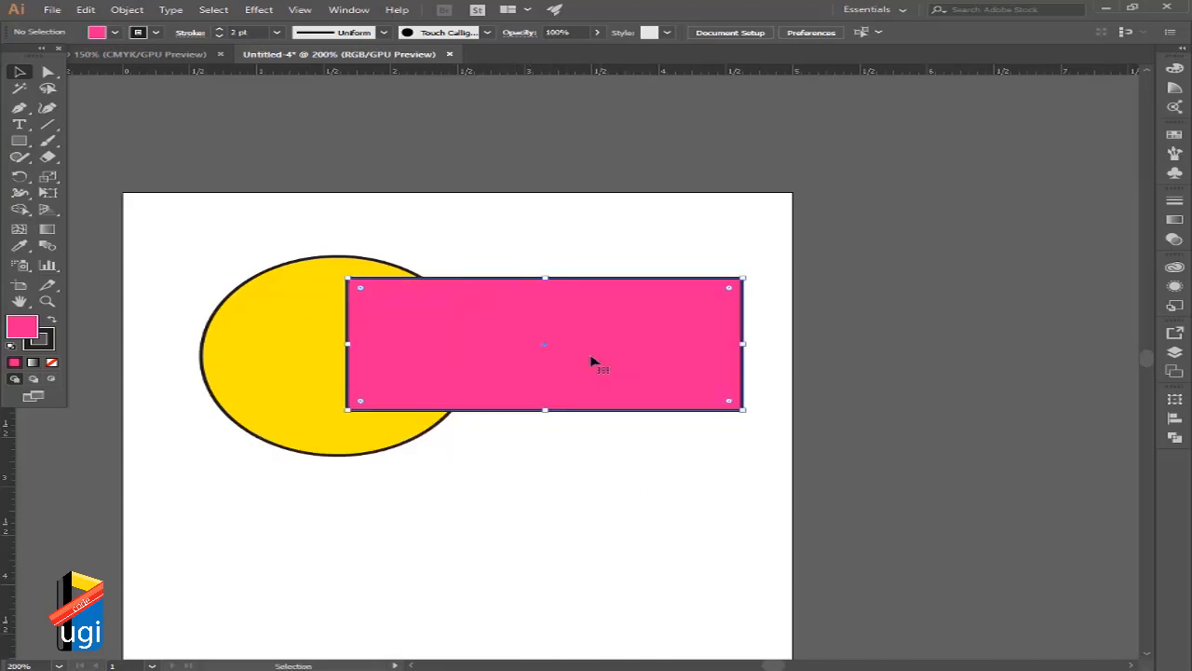
drag(518, 368, 500, 427)
click(484, 545)
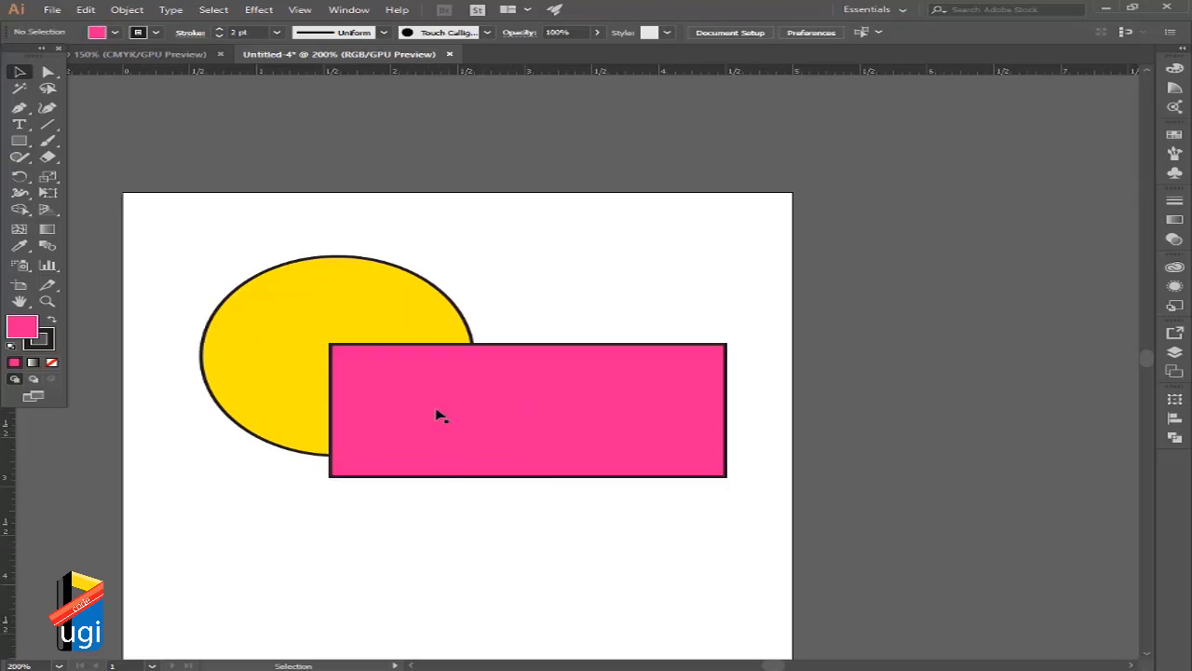
Isolate the pink rectangle.
double_click(439, 413)
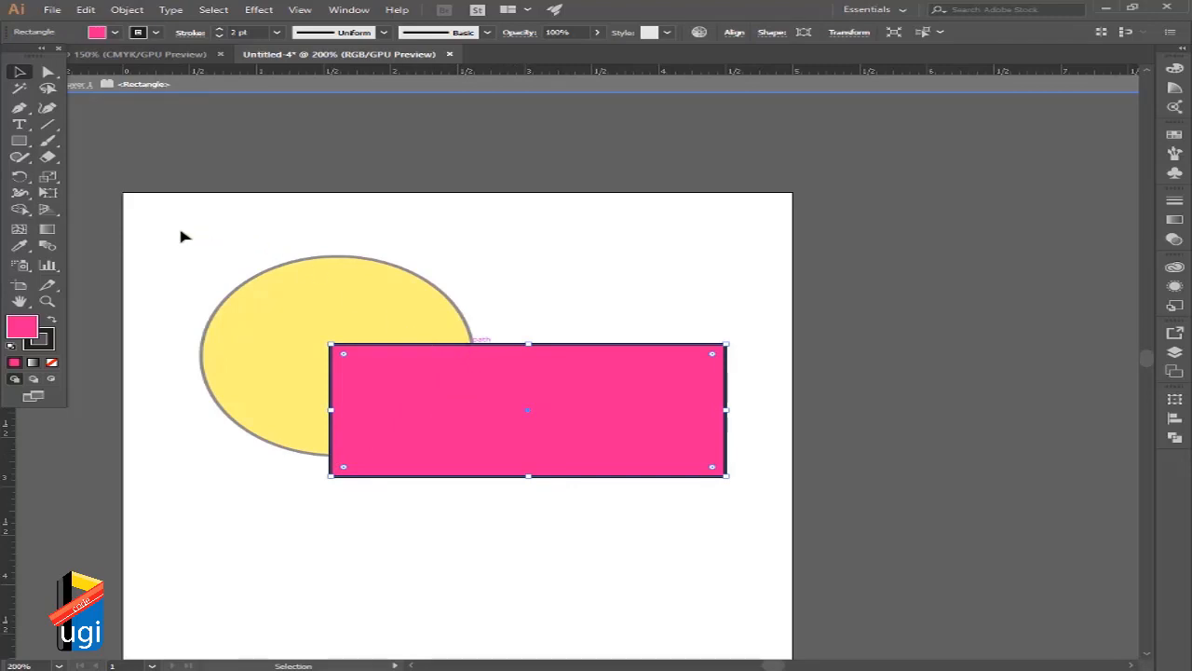
click(53, 288)
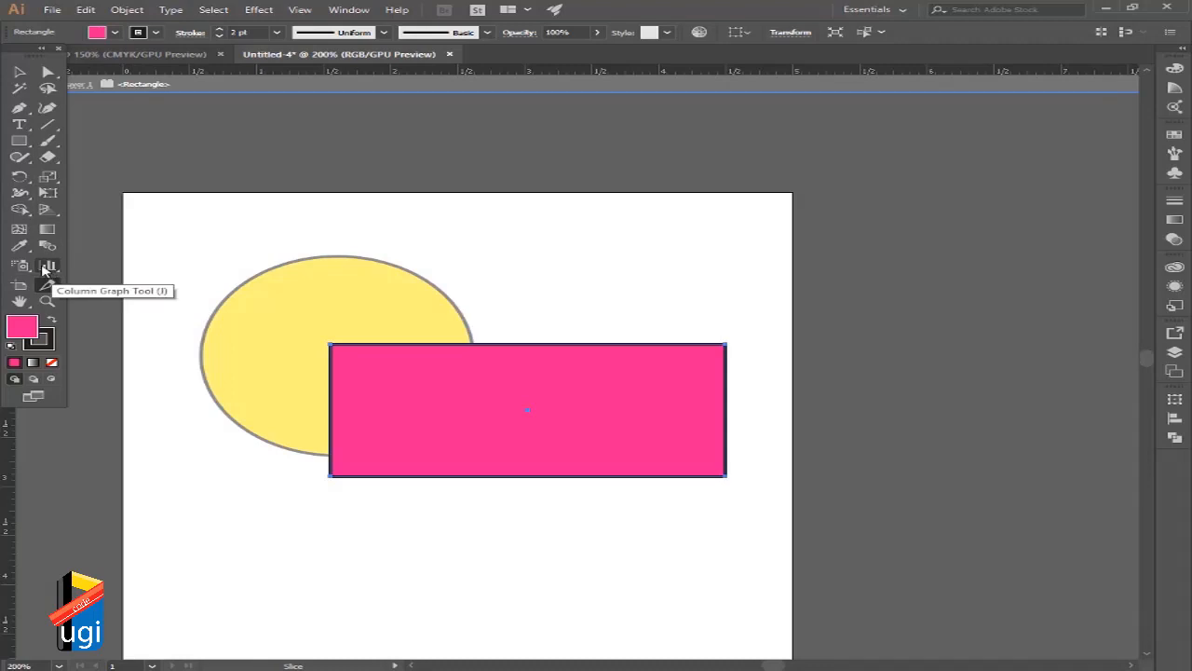
Erase a narrow vertical gap through the right part of the isolated rectangle, splitting it into two pieces.
click(52, 161)
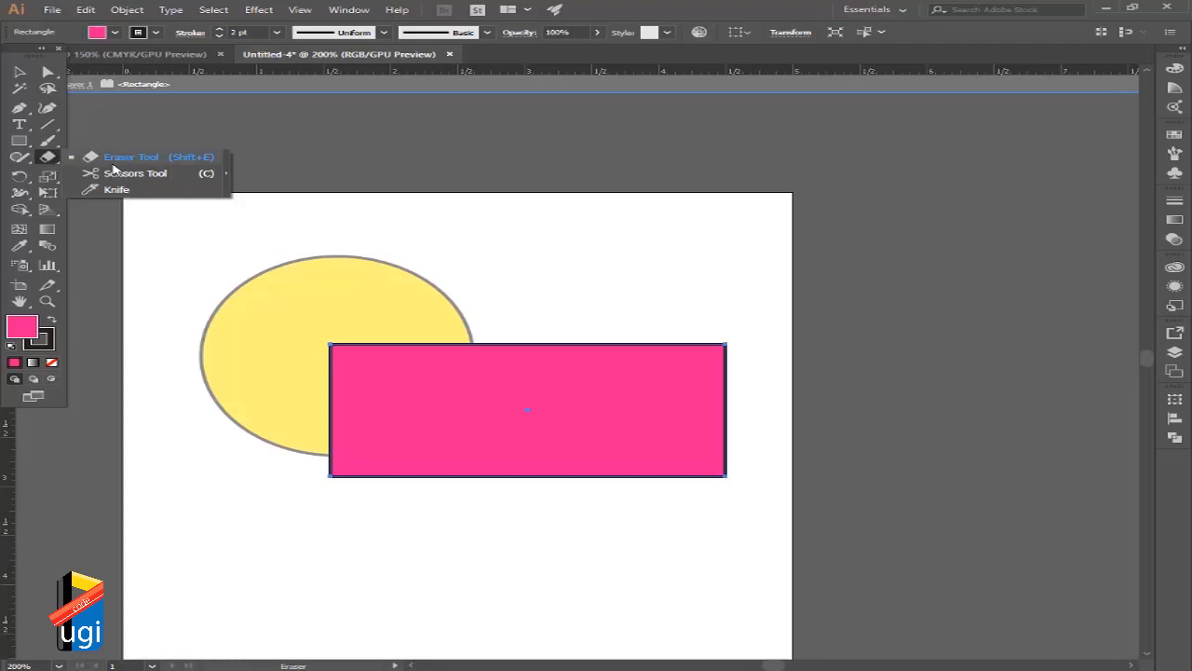
click(619, 320)
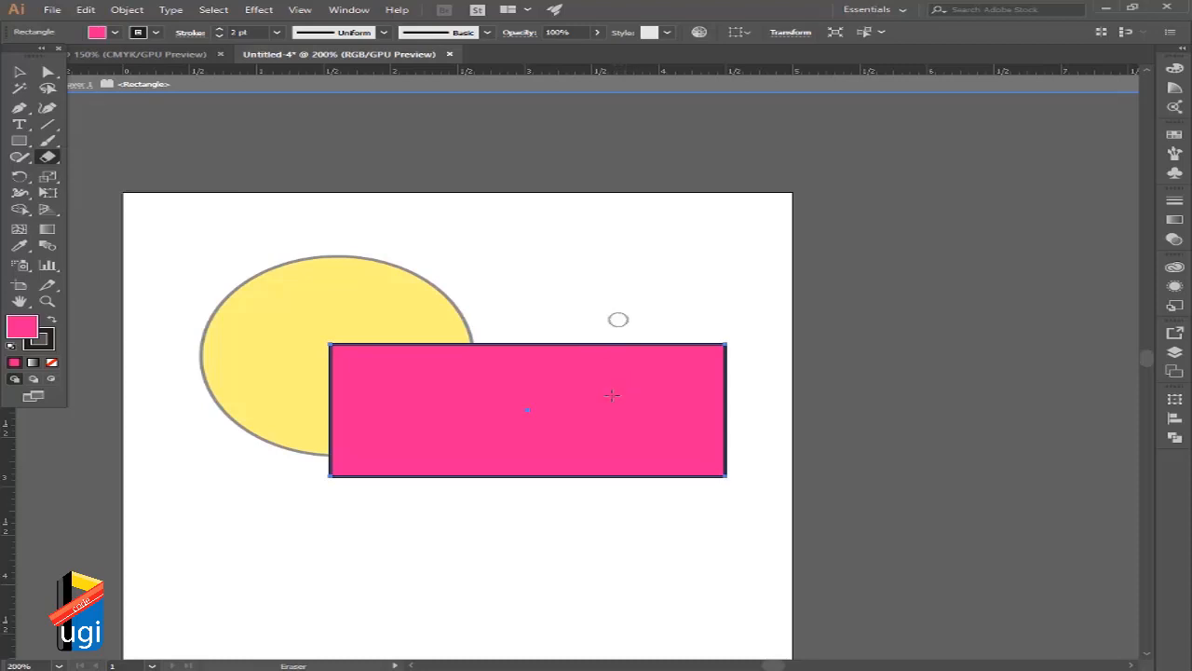
drag(599, 390, 599, 292)
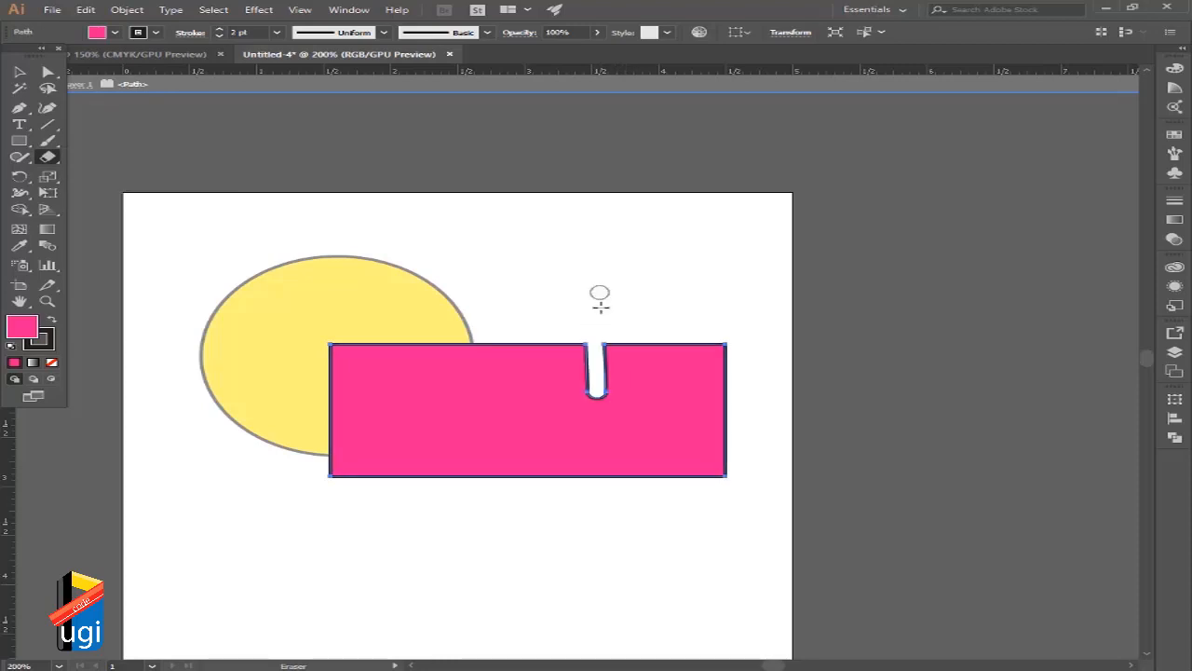
drag(595, 369, 578, 503)
click(16, 74)
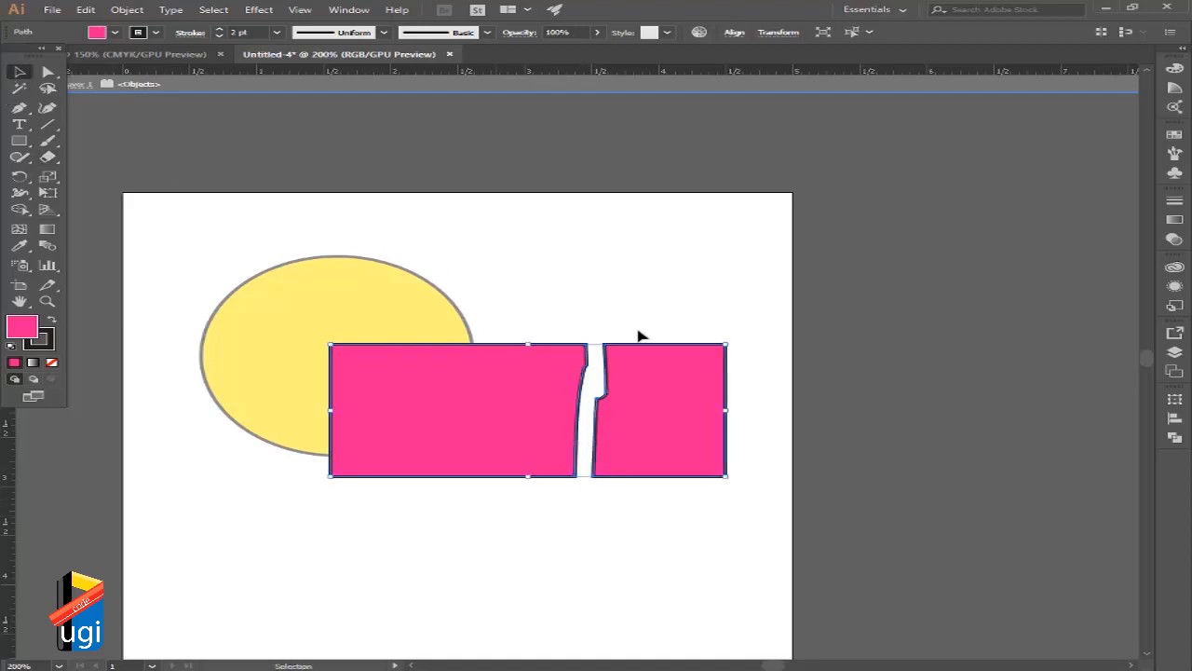
Select the larger erased piece separately, and undo the eraser strokes on the rectangle.
click(641, 337)
click(692, 367)
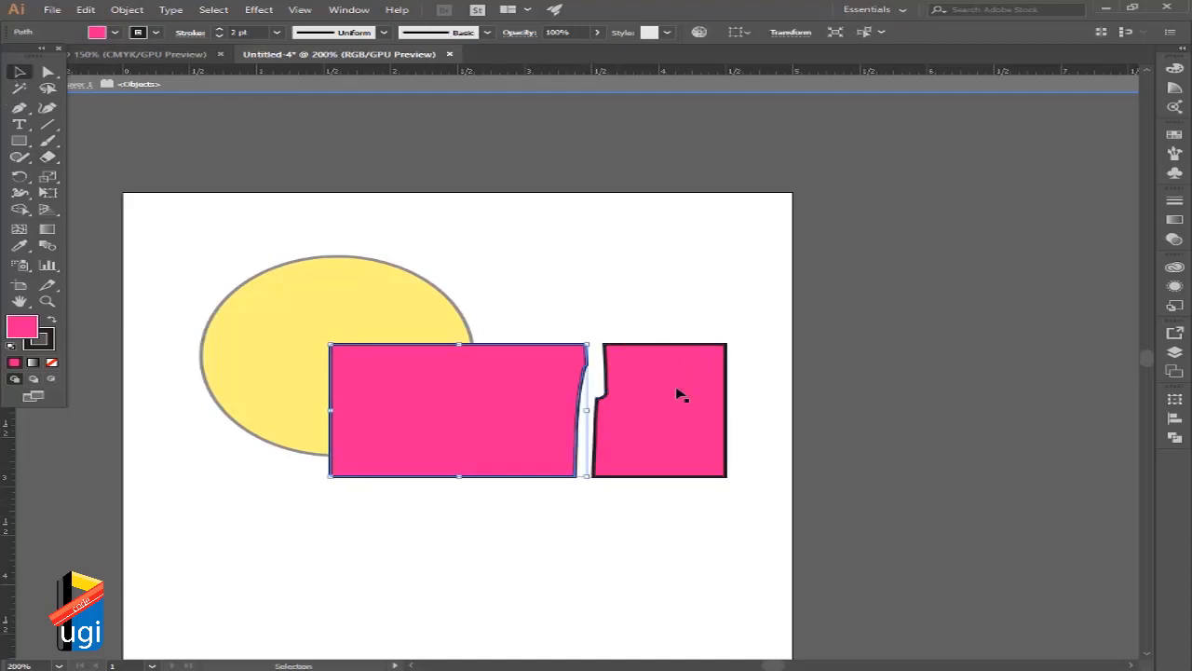
click(585, 347)
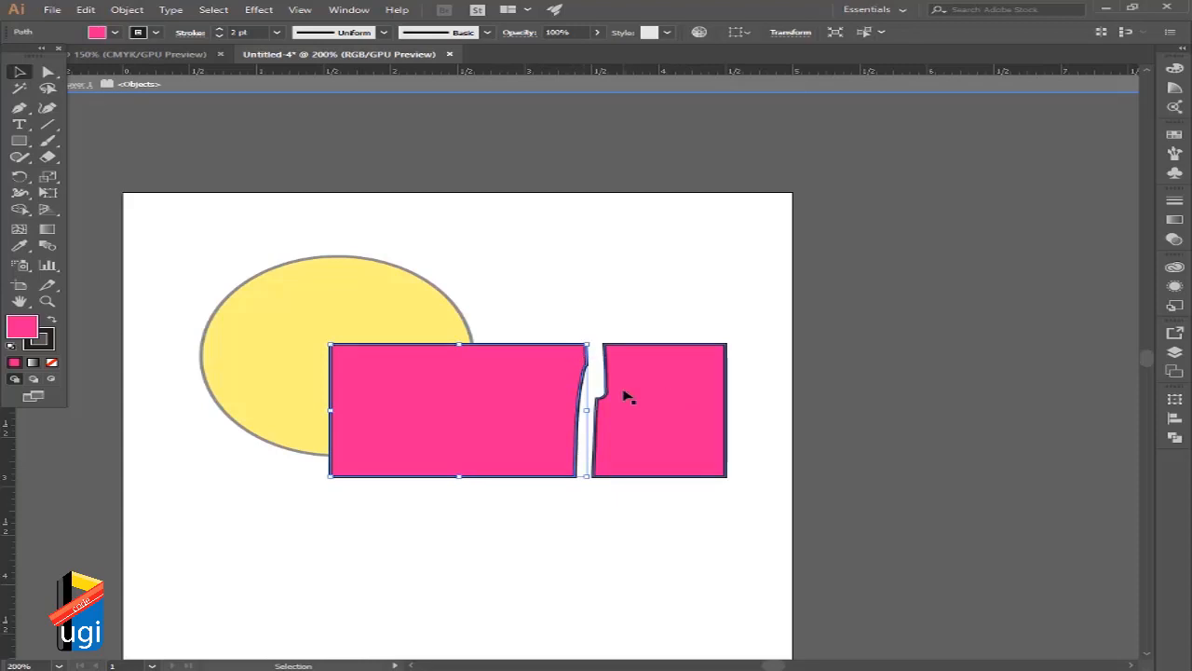
key(ctrl+z)
key(ctrl+z)
key(ctrl+z)
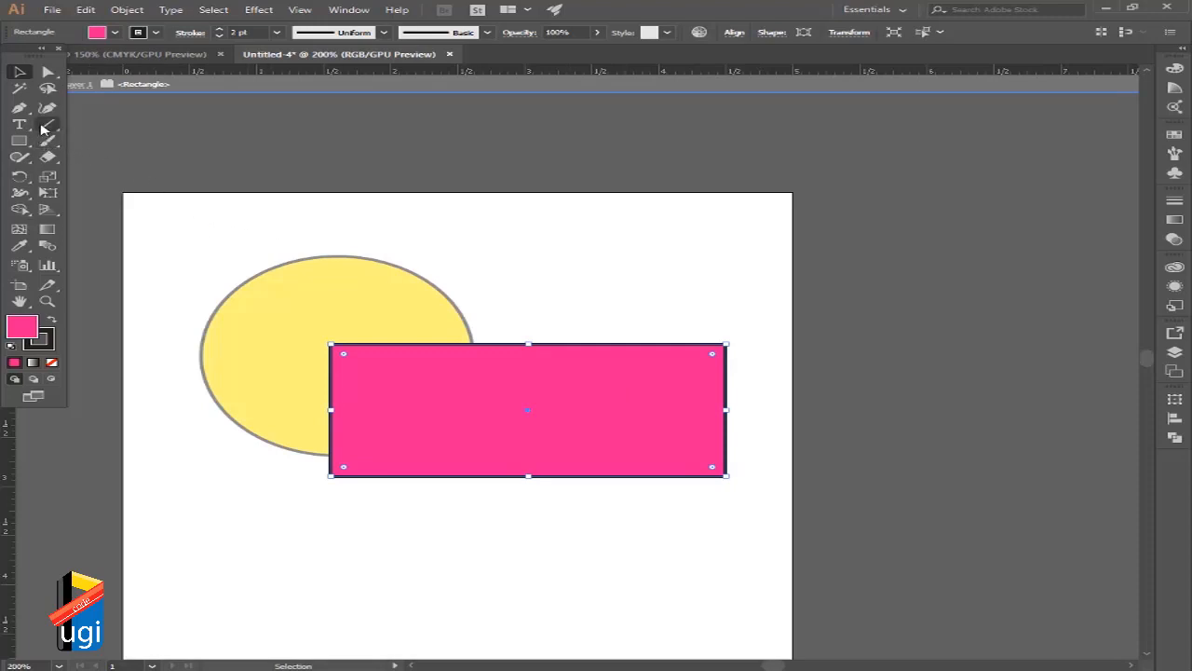
Cut the isolated rectangle from its upper to its lower edge with a curved Knife stroke, and shift both pieces slightly up and left.
click(47, 159)
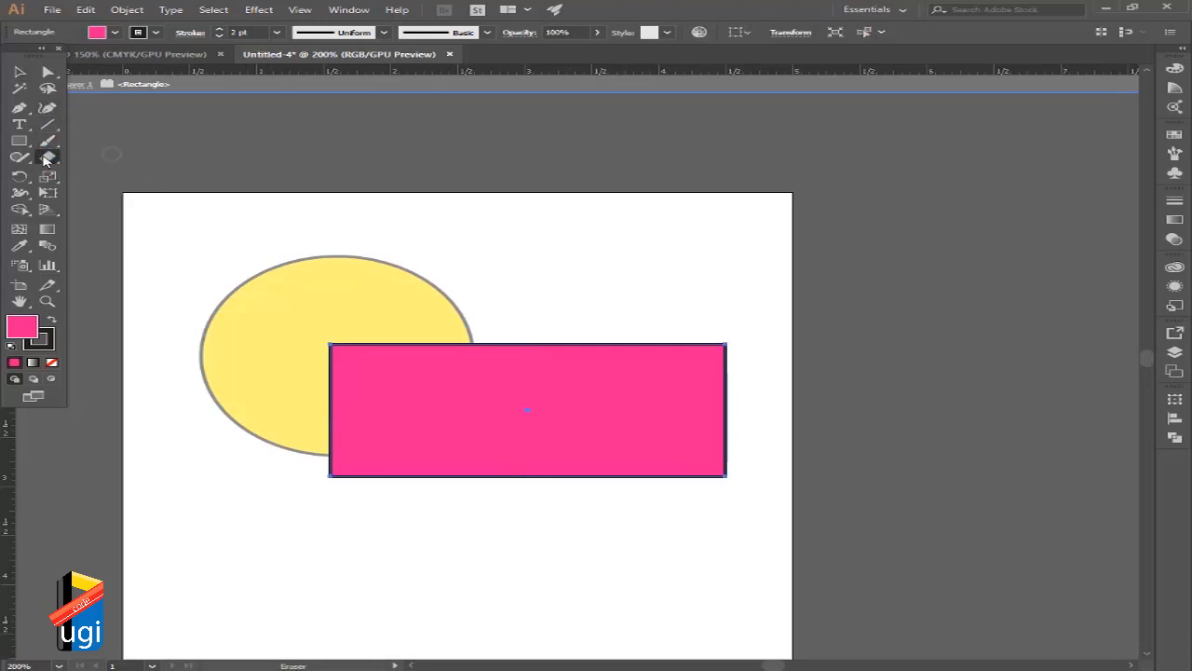
drag(47, 160, 123, 191)
mouse_move(491, 347)
mouse_down()
mouse_move(506, 372)
mouse_move(501, 532)
mouse_up()
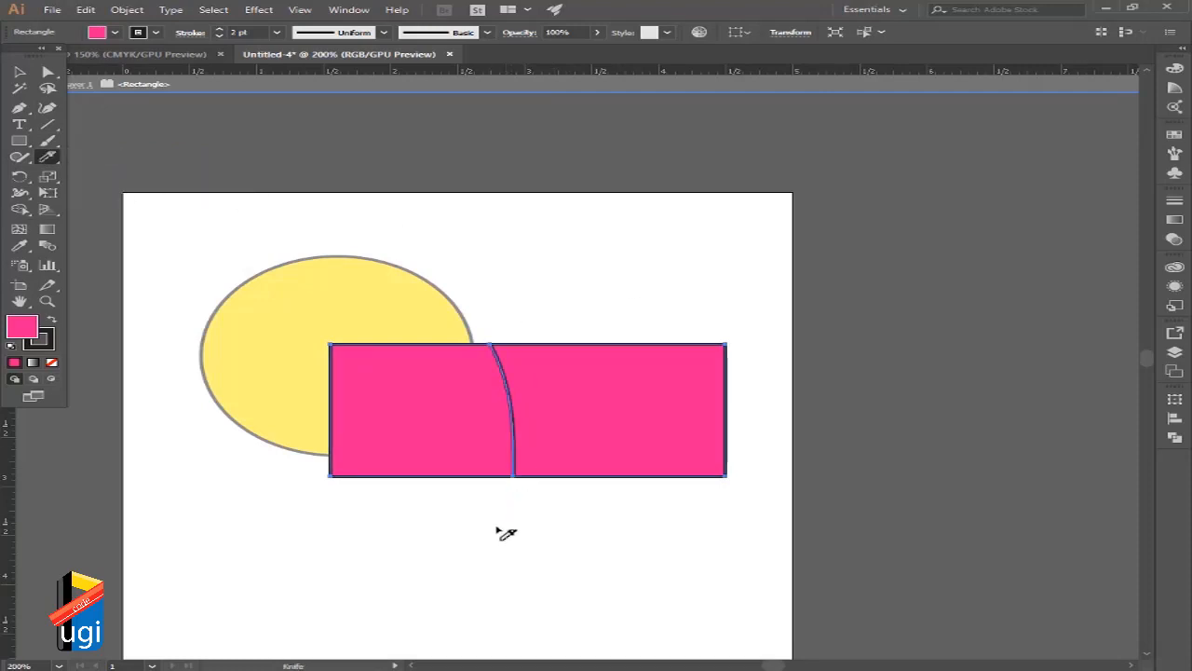
click(19, 72)
drag(606, 399, 425, 396)
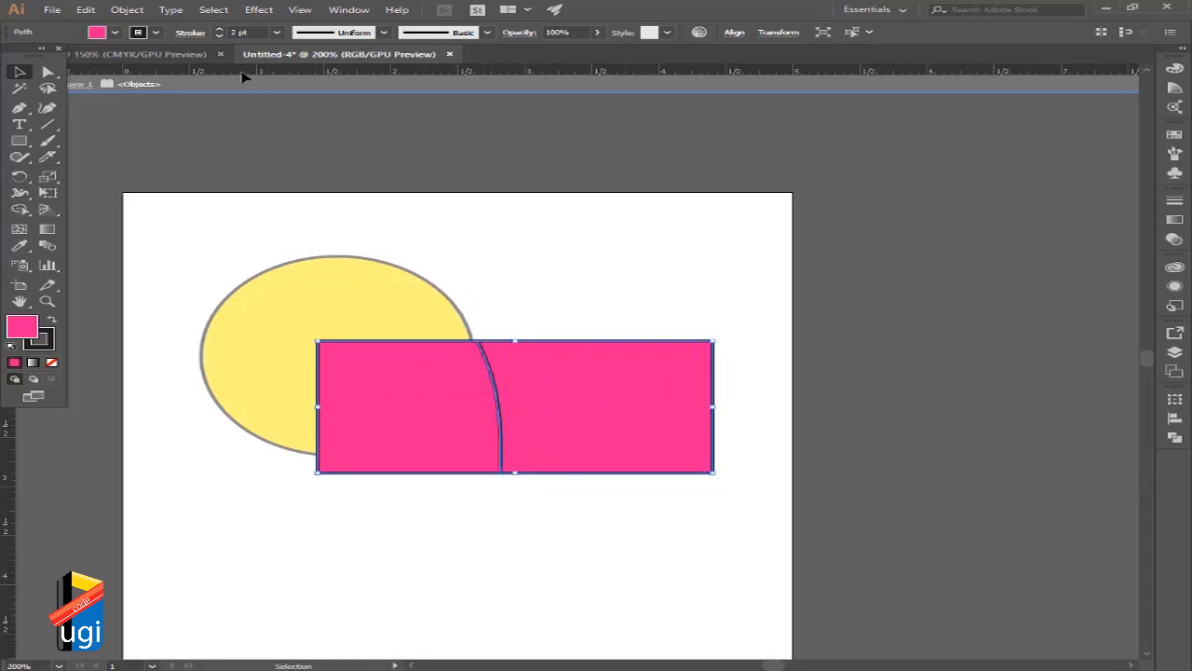
Deselect the knife-cut pieces, select the right-hand piece separately, and exit isolation mode.
click(128, 10)
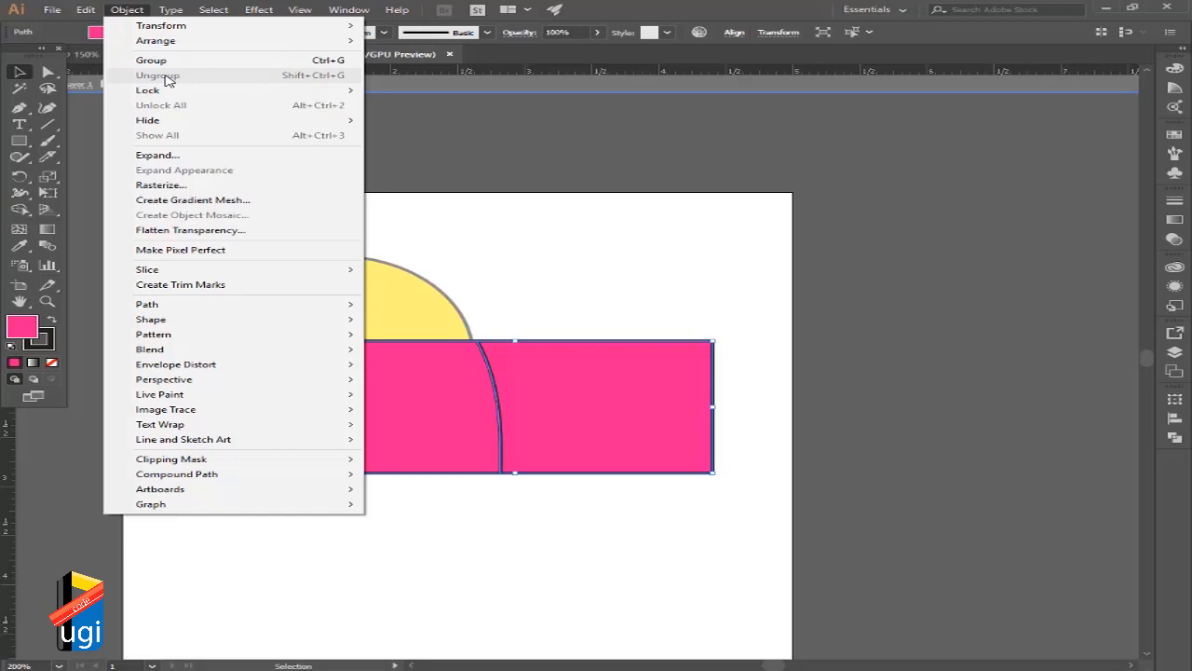
click(681, 300)
click(681, 299)
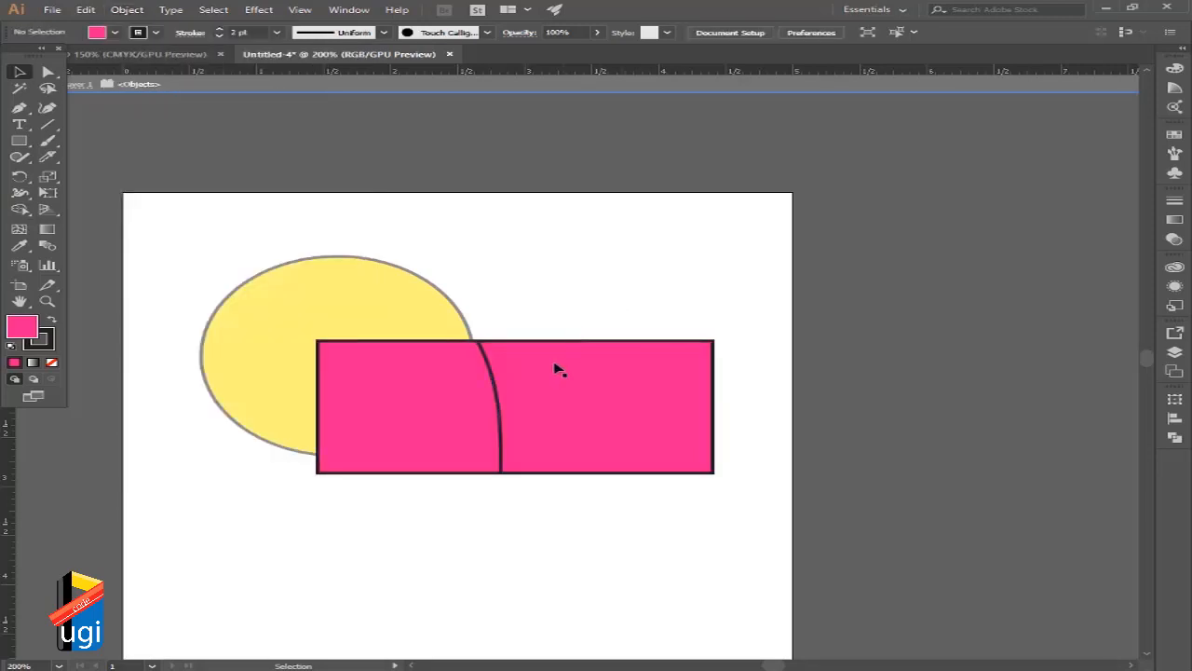
click(554, 370)
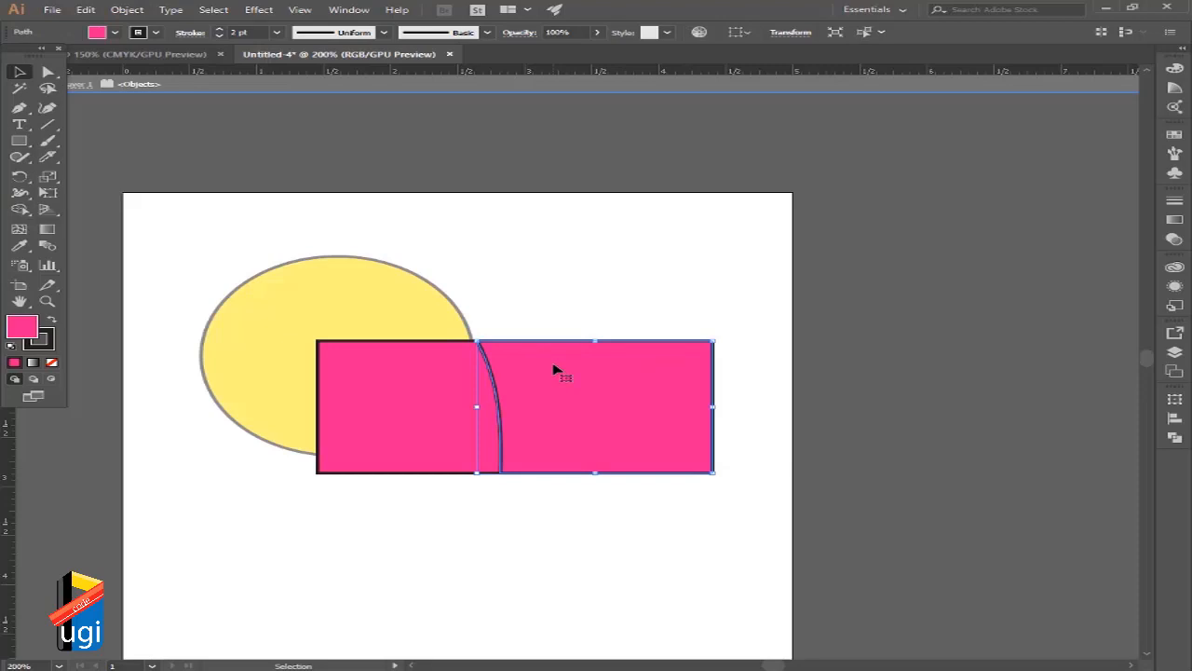
double_click(554, 369)
double_click(443, 385)
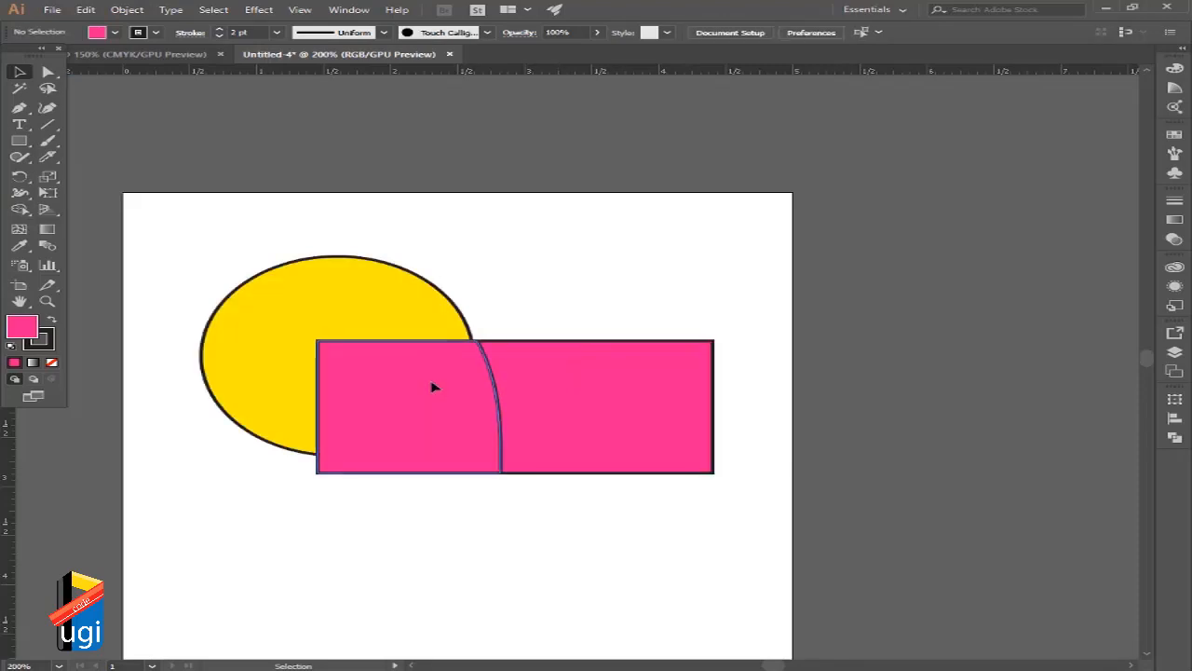
double_click(593, 395)
double_click(557, 315)
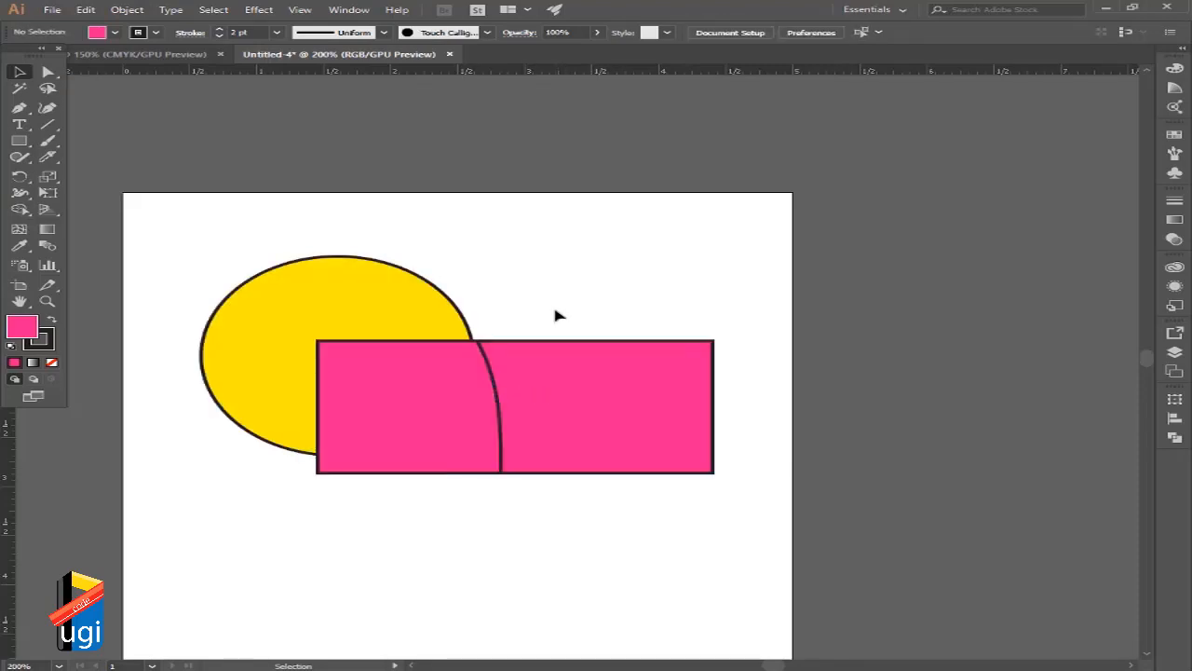
Undo the move and the Knife cut, going back to the isolated whole rectangle.
key(a)
key(ctrl+z)
key(ctrl+z)
key(ctrl+z)
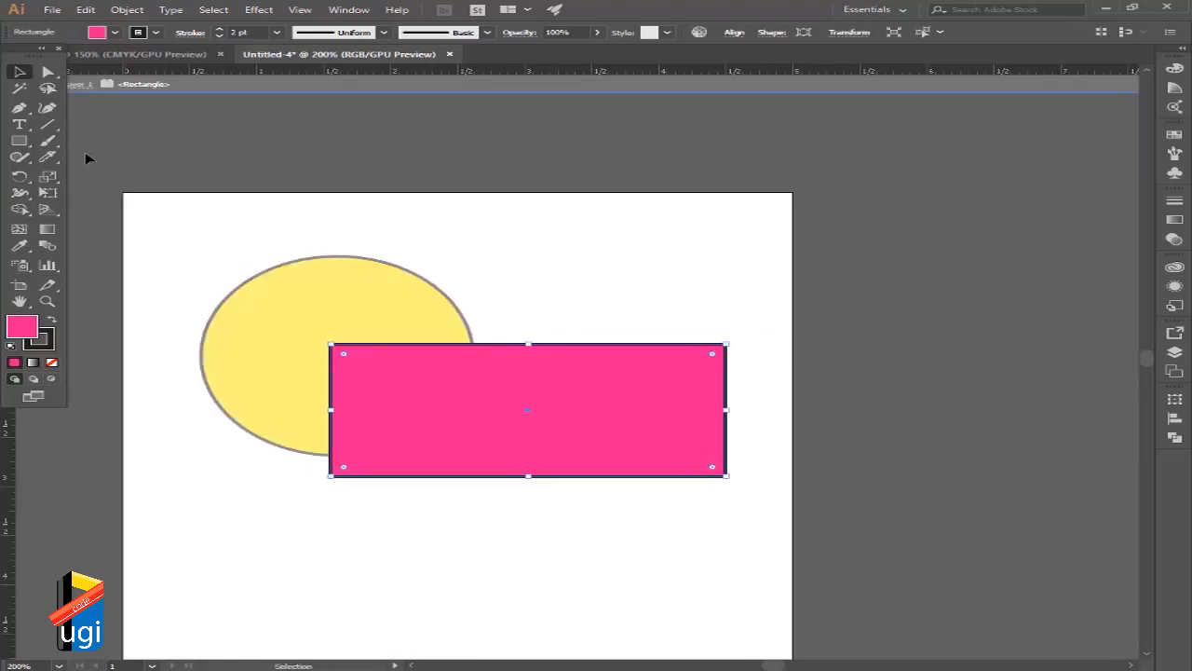
Cut the isolated rectangle's outline with the Scissors tool at both points where it intersects the ellipse.
drag(49, 156, 104, 174)
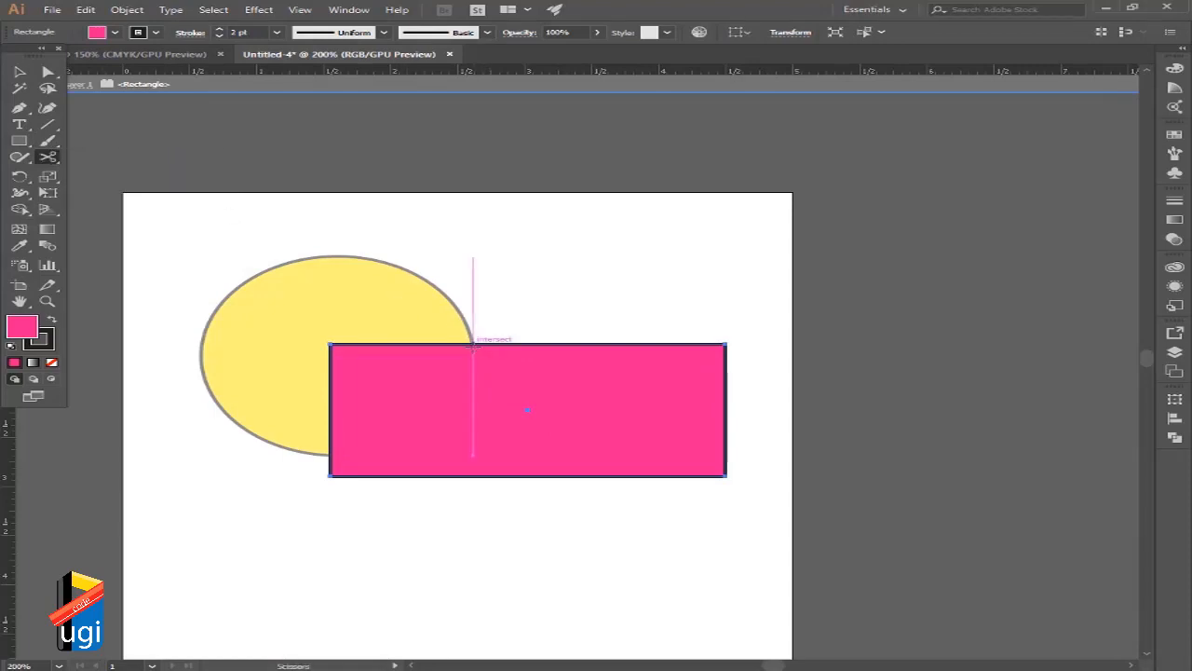
click(473, 344)
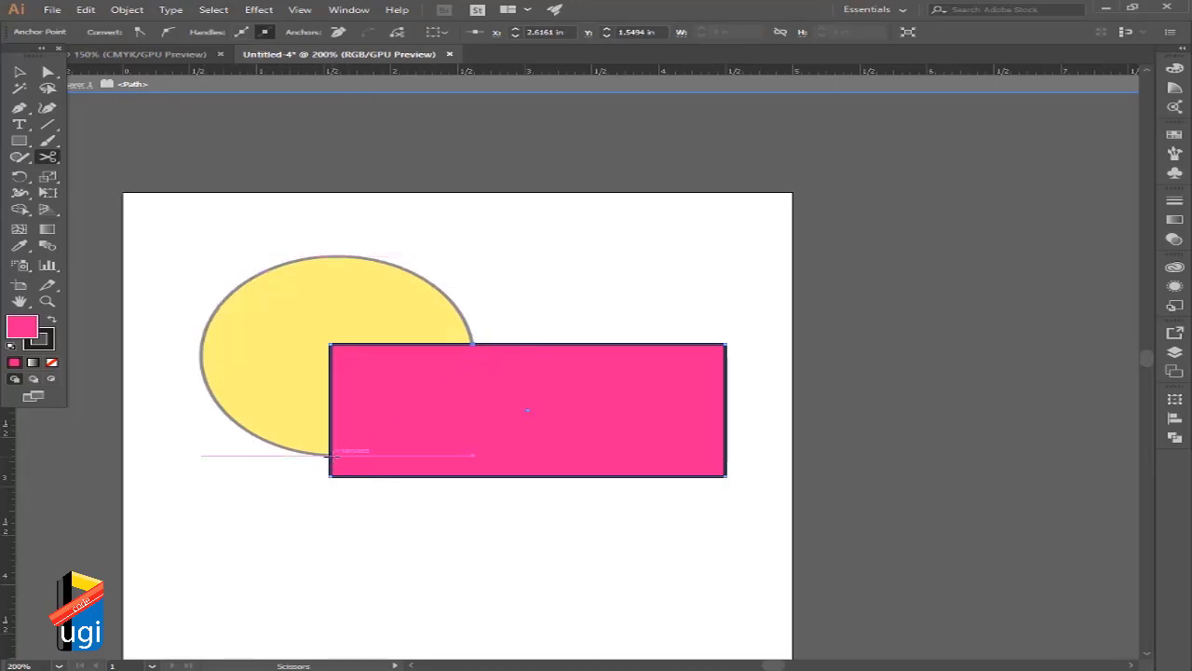
click(328, 456)
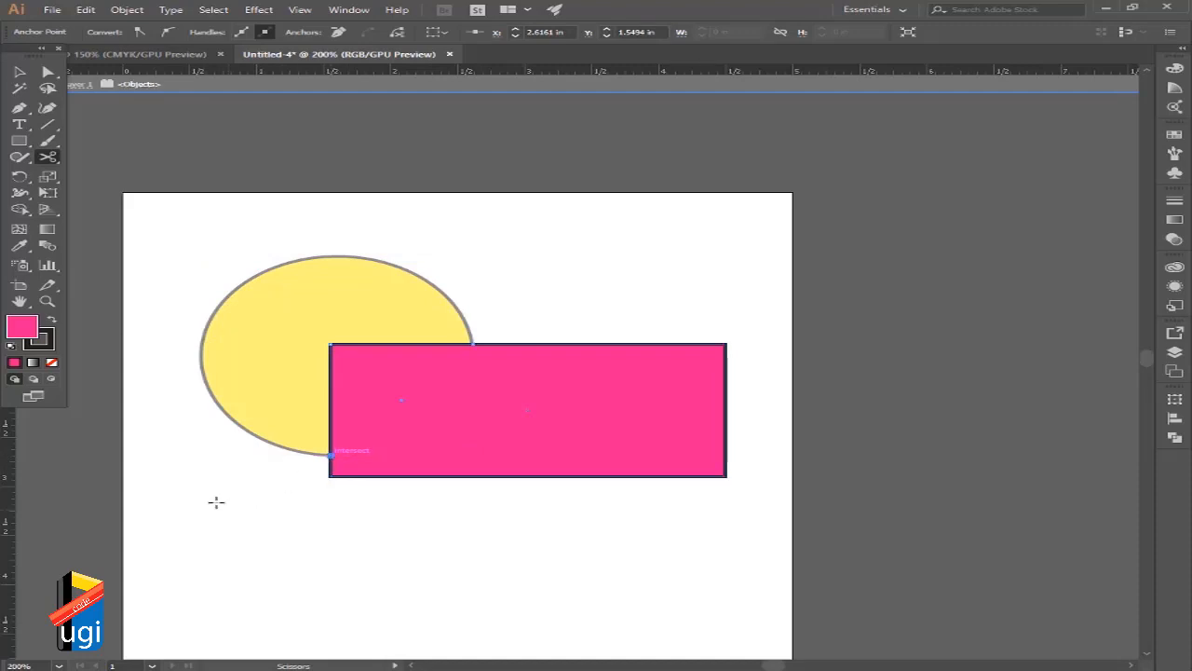
click(20, 73)
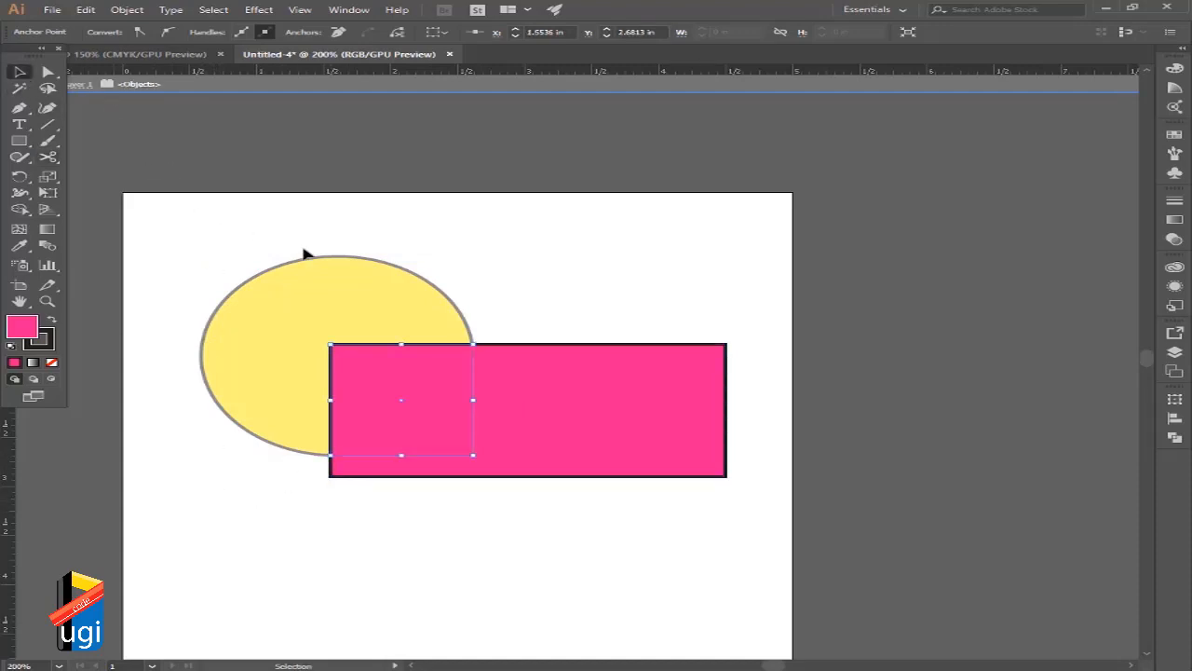
Select the rectangle's cut-off corner piece over the ellipse and fill it with blue.
click(473, 304)
click(397, 356)
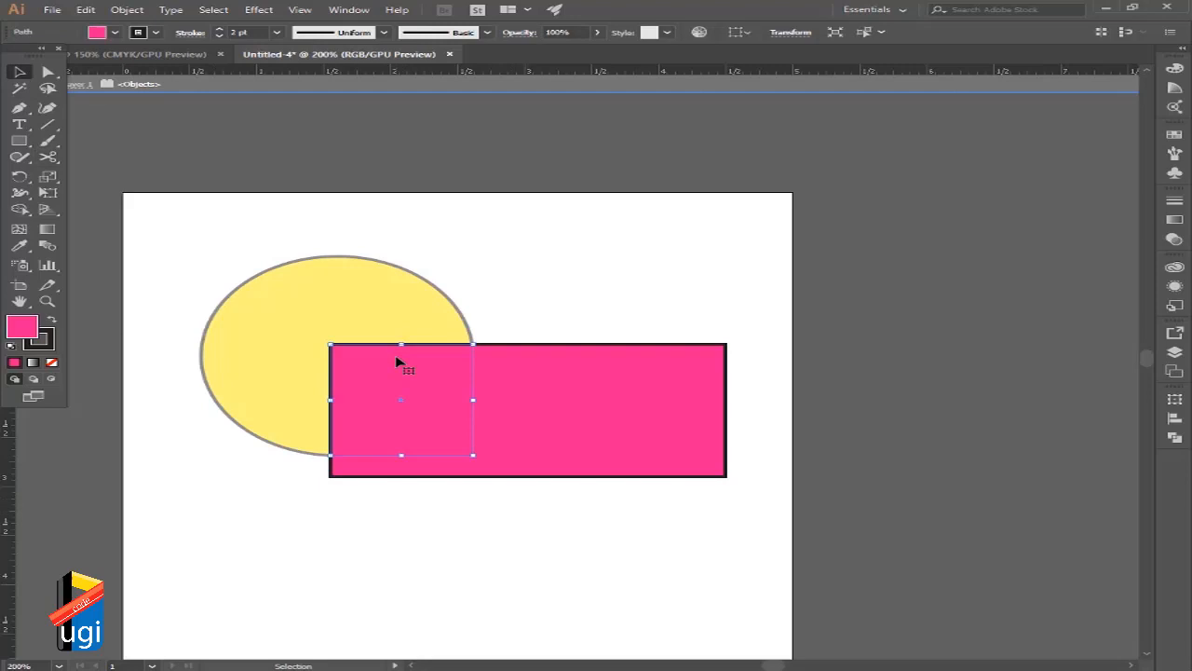
click(547, 412)
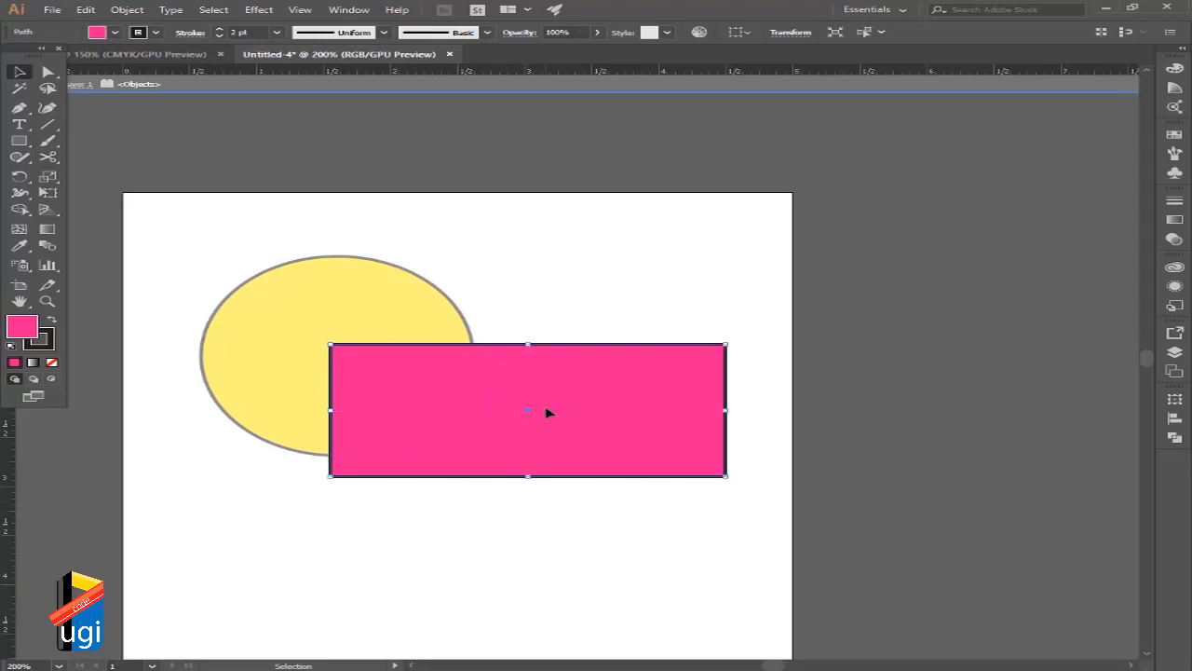
click(407, 372)
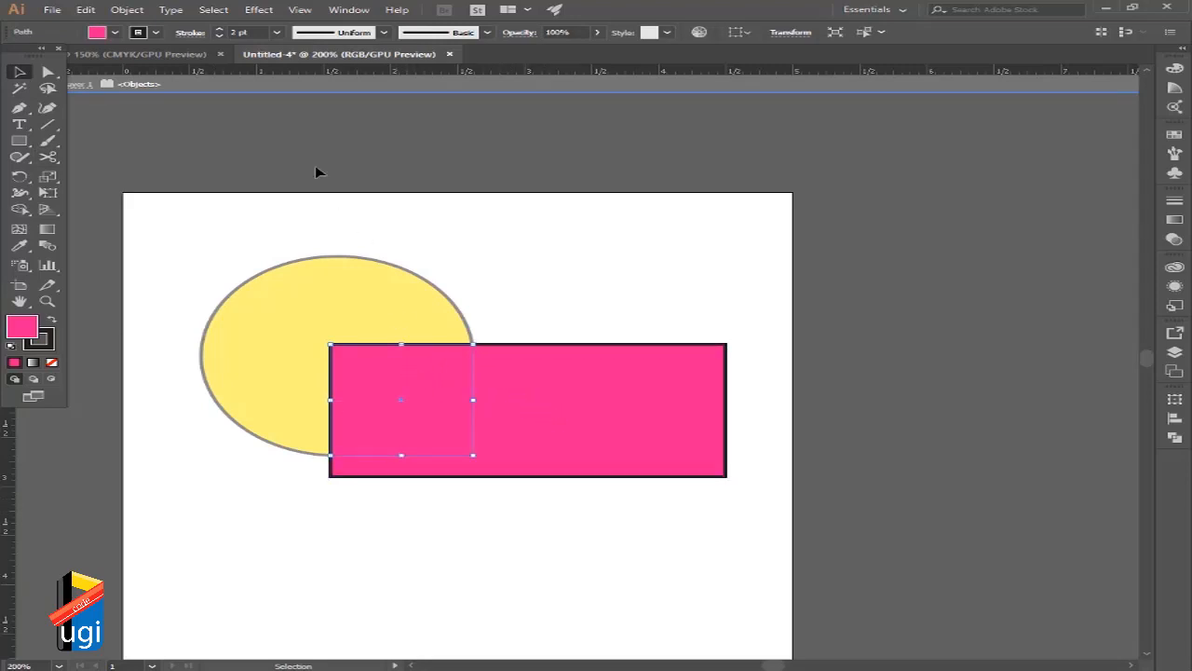
click(115, 33)
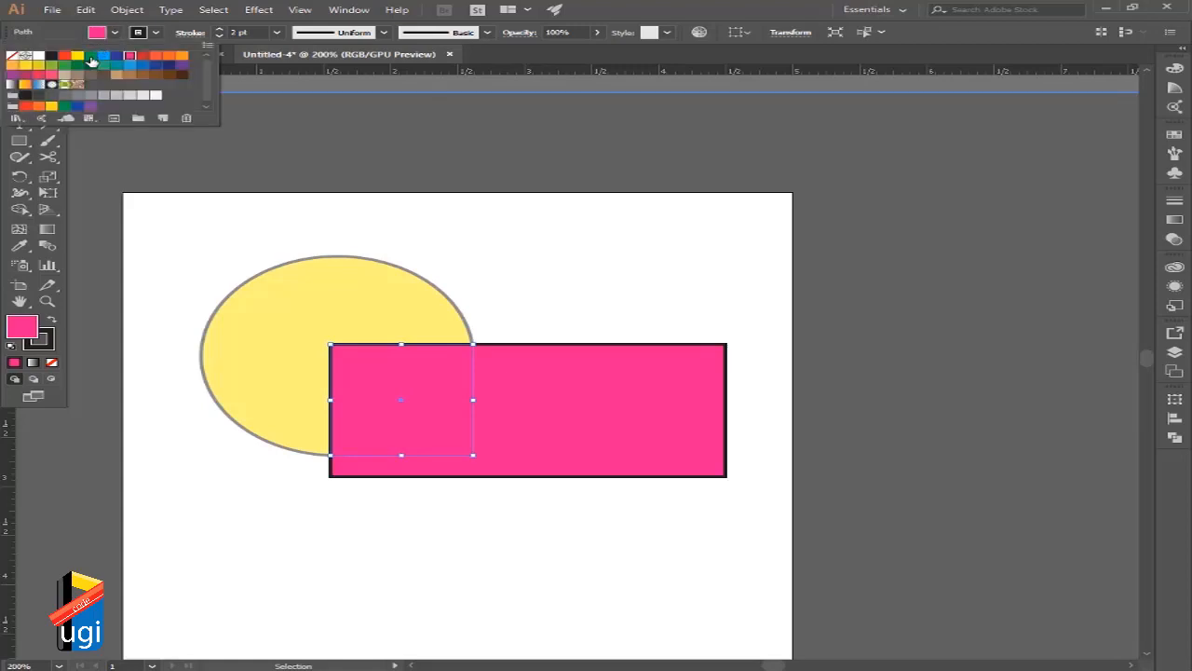
click(77, 58)
click(102, 61)
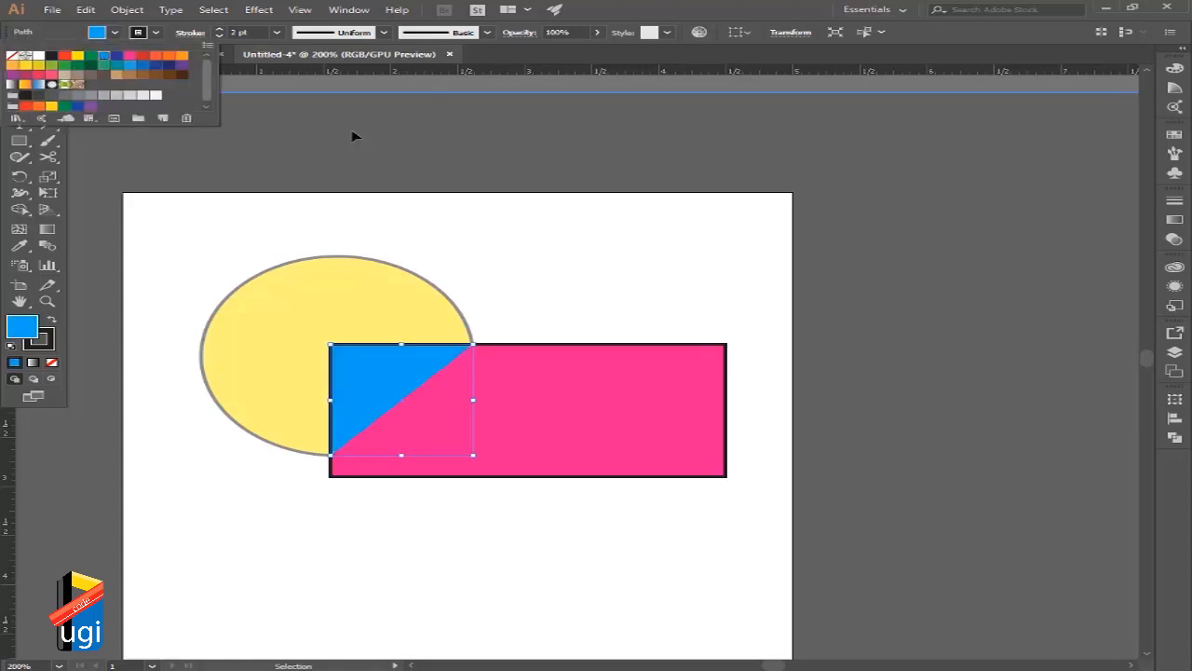
Delete the blue corner piece of the rectangle and exit isolation mode.
click(572, 316)
click(629, 415)
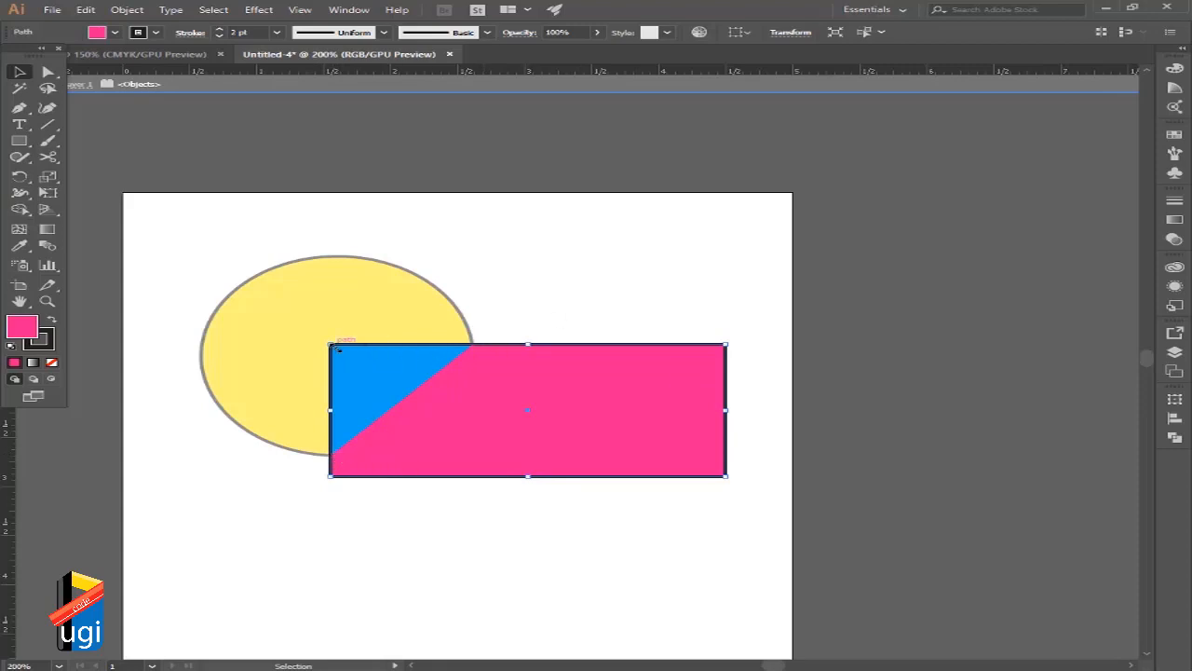
click(581, 278)
click(559, 388)
click(439, 363)
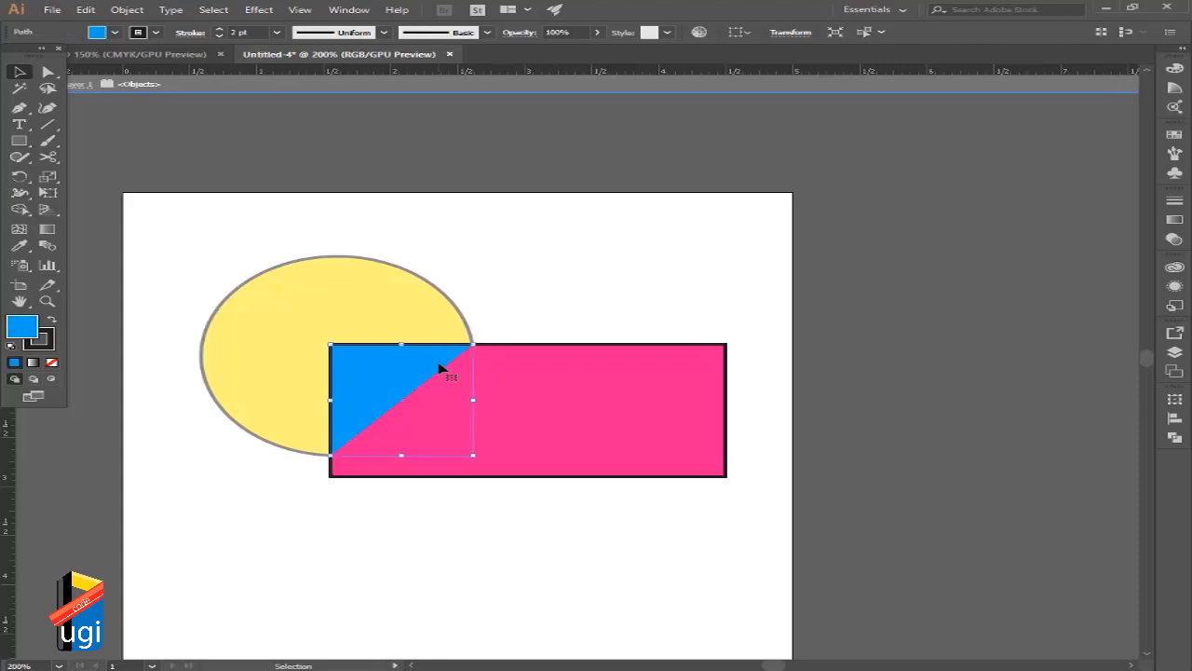
key(Delete)
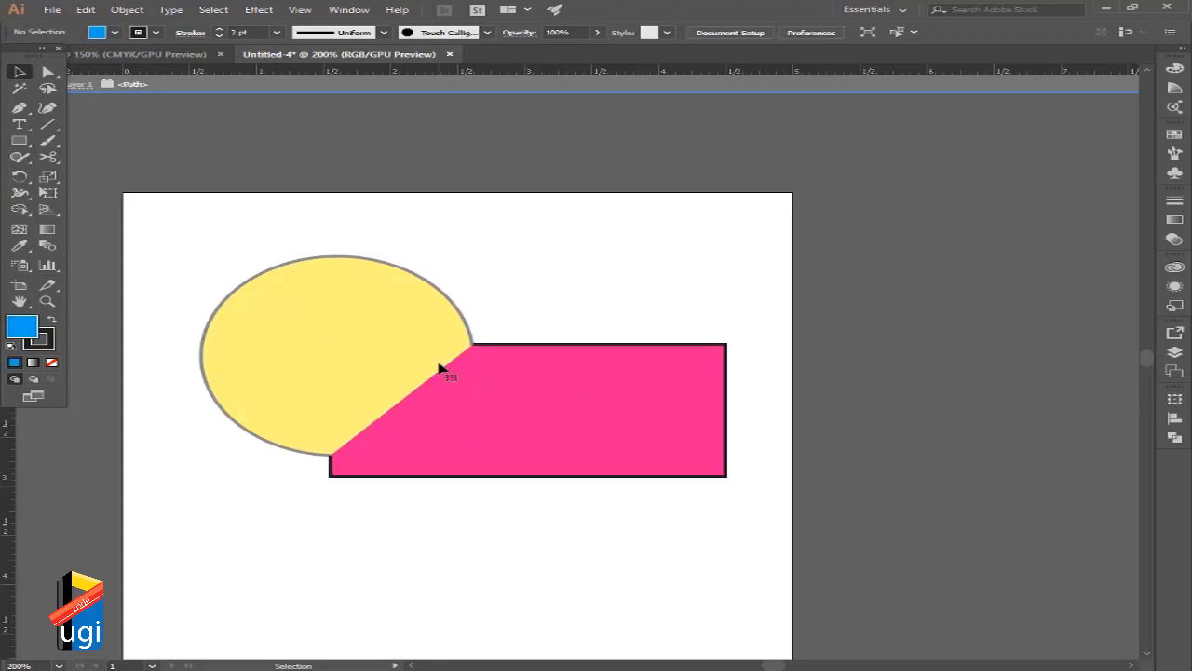
double_click(548, 318)
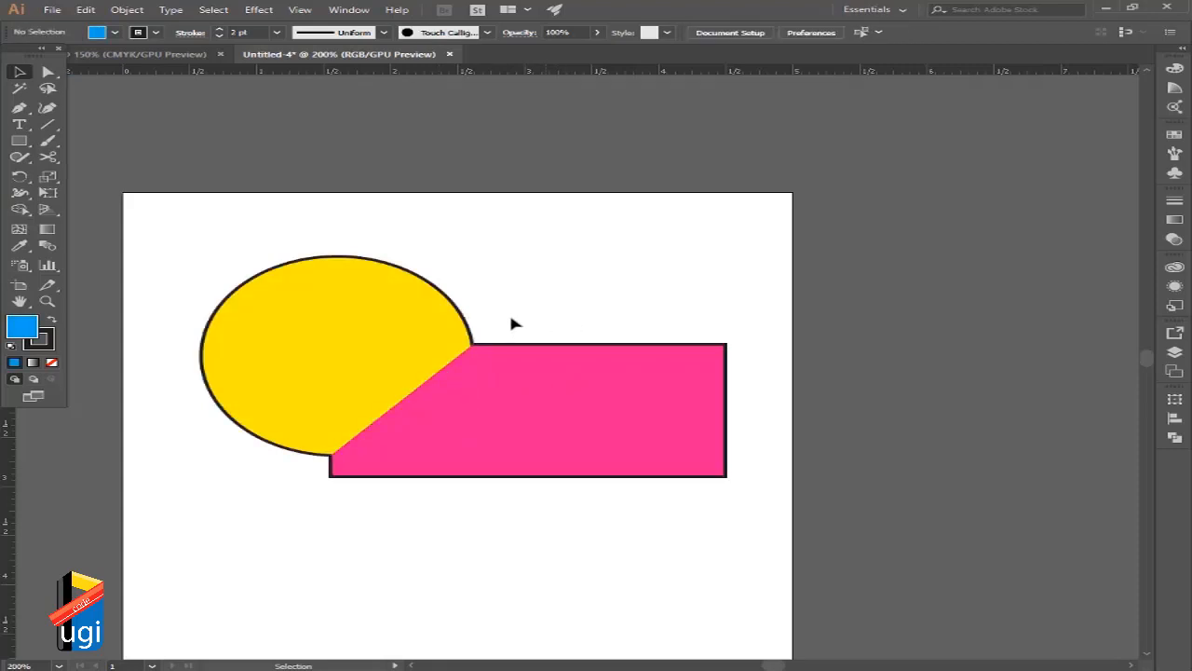
Isolate the yellow ellipse and cut its outline with the Scissors tool at both intersections with the rectangle.
double_click(427, 316)
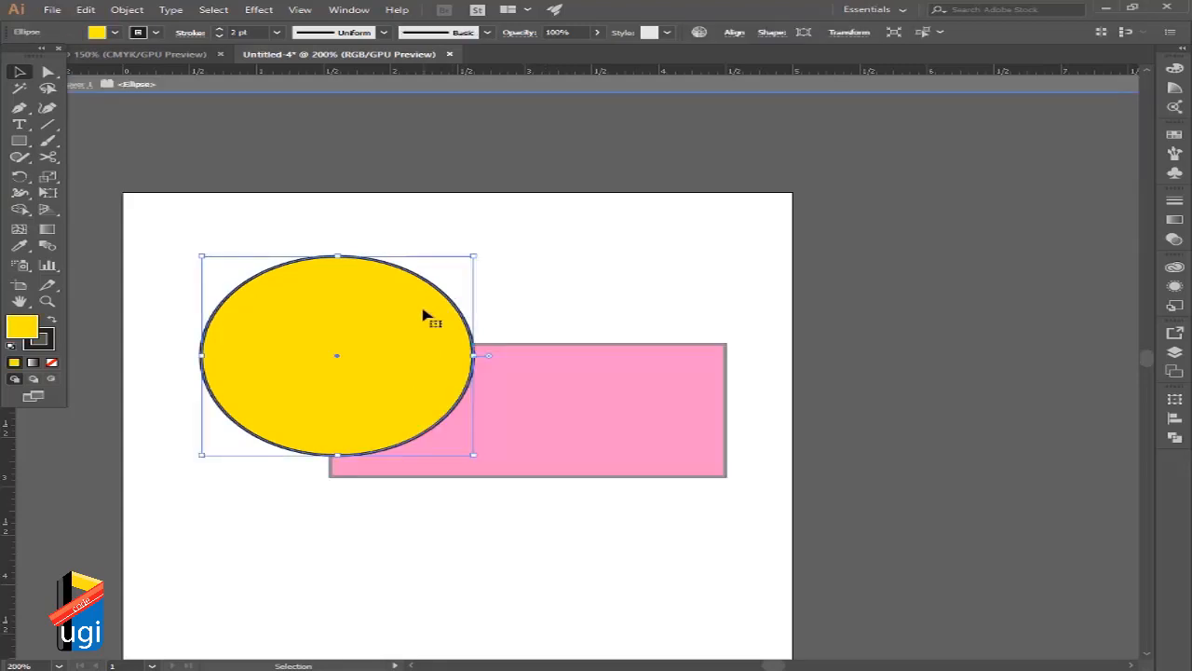
click(48, 157)
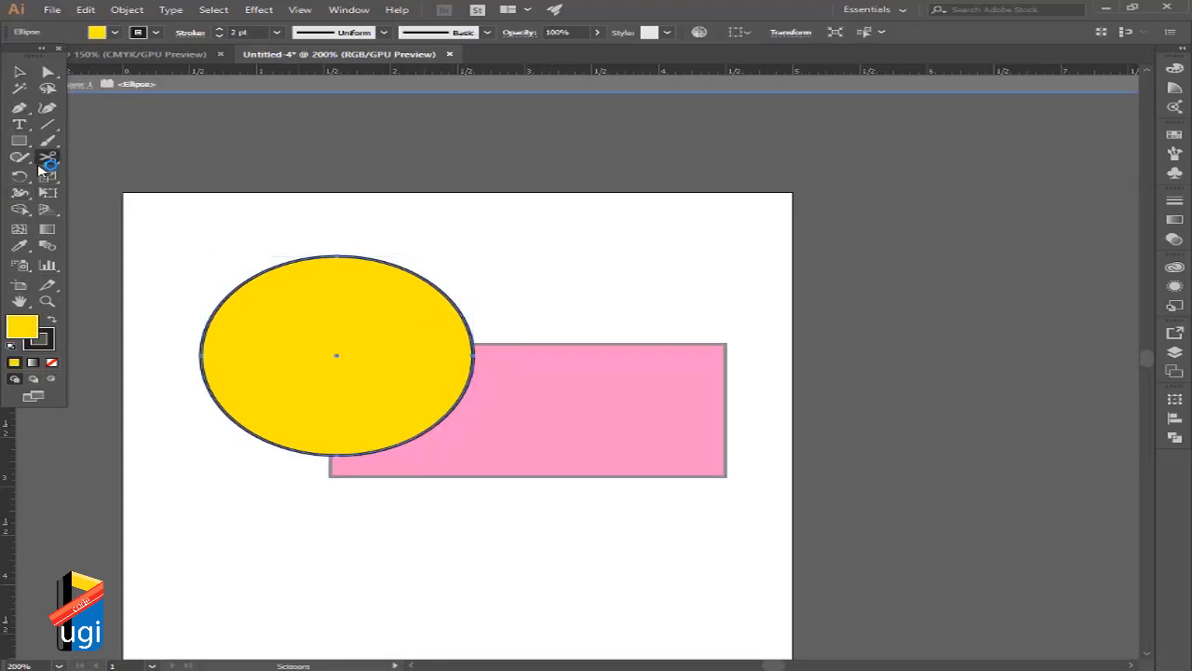
click(473, 345)
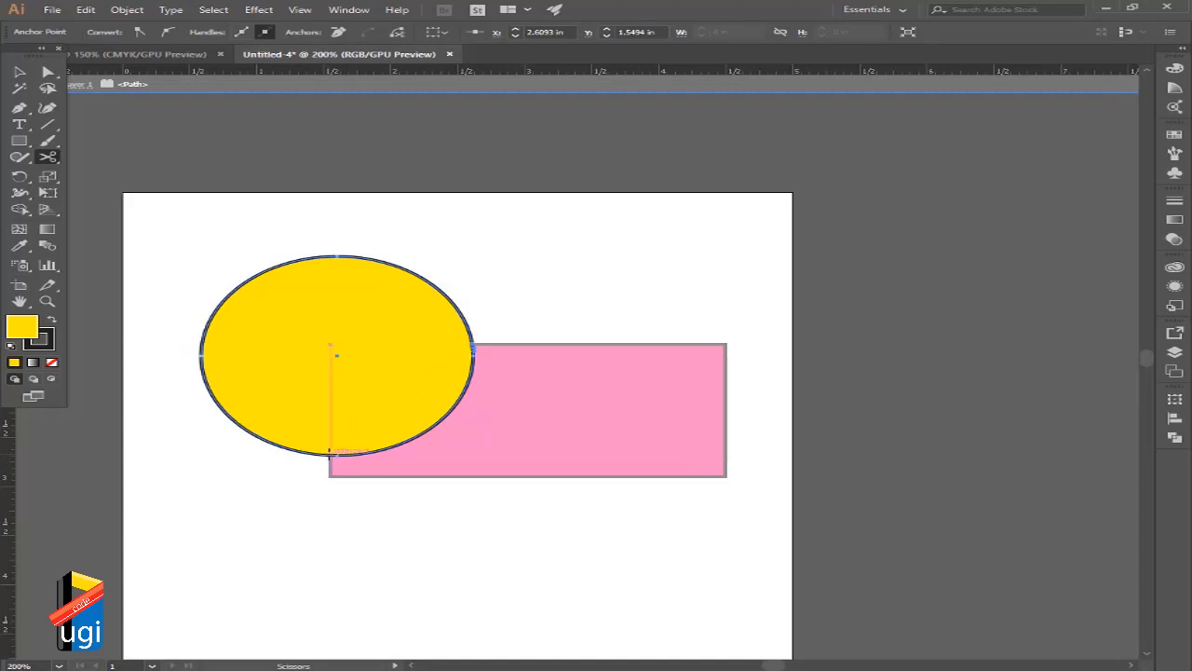
click(331, 453)
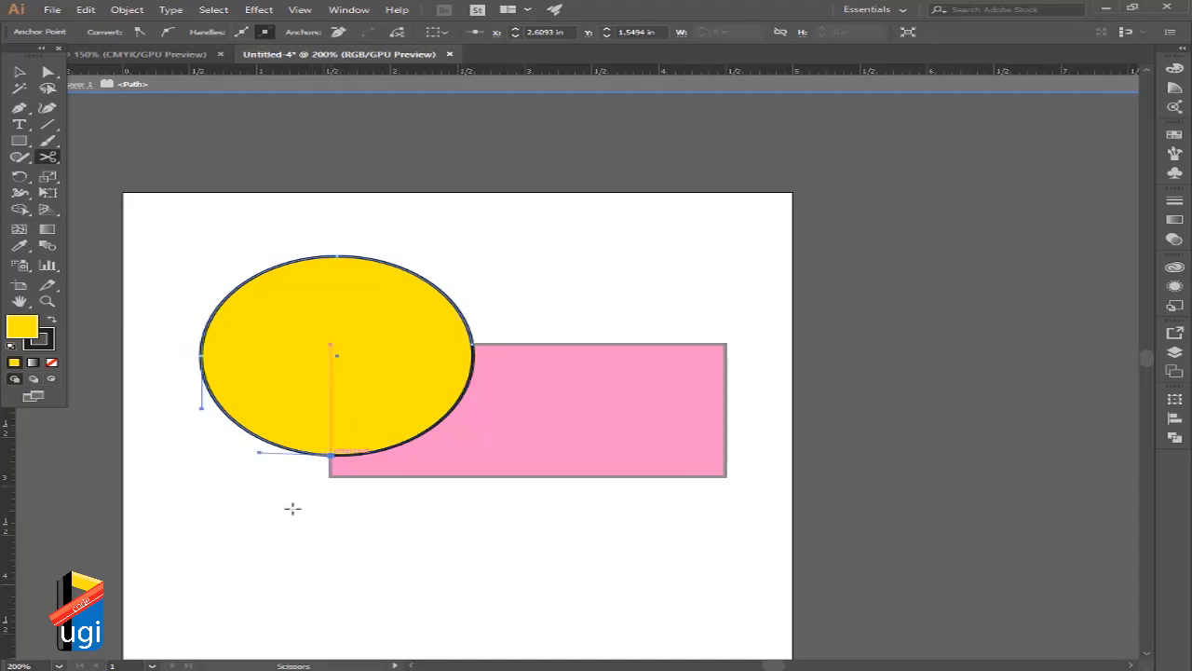
Delete the ellipse's cut-off section overlapping the pink rectangle and exit isolation mode.
click(19, 71)
click(636, 300)
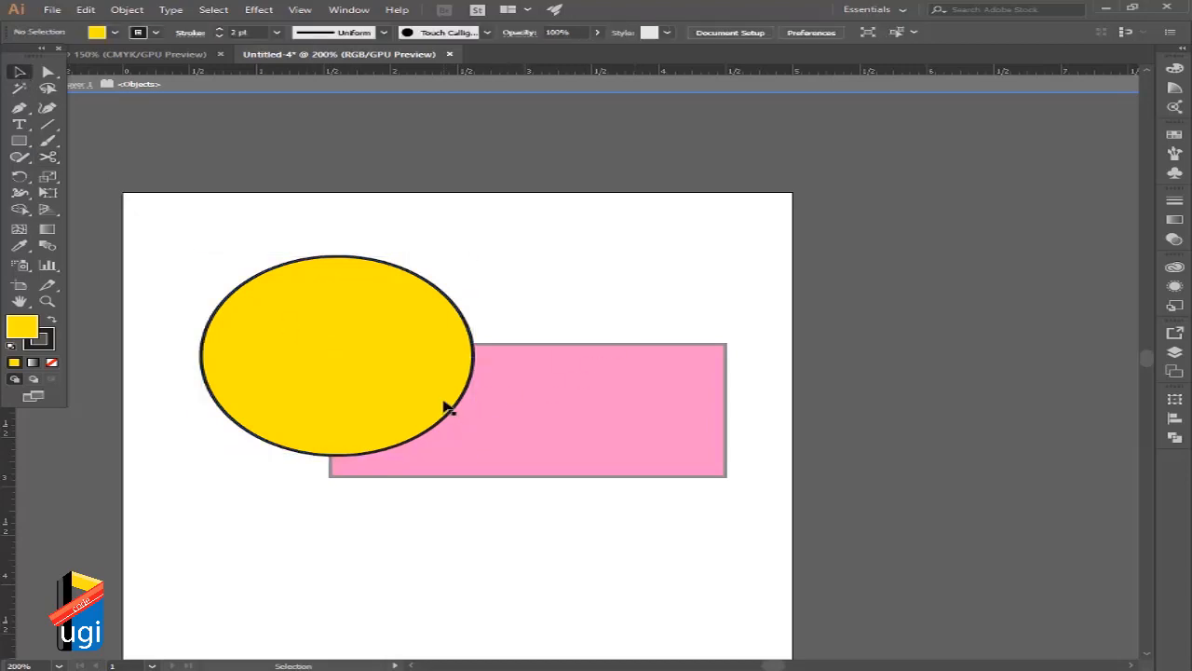
click(445, 405)
key(Delete)
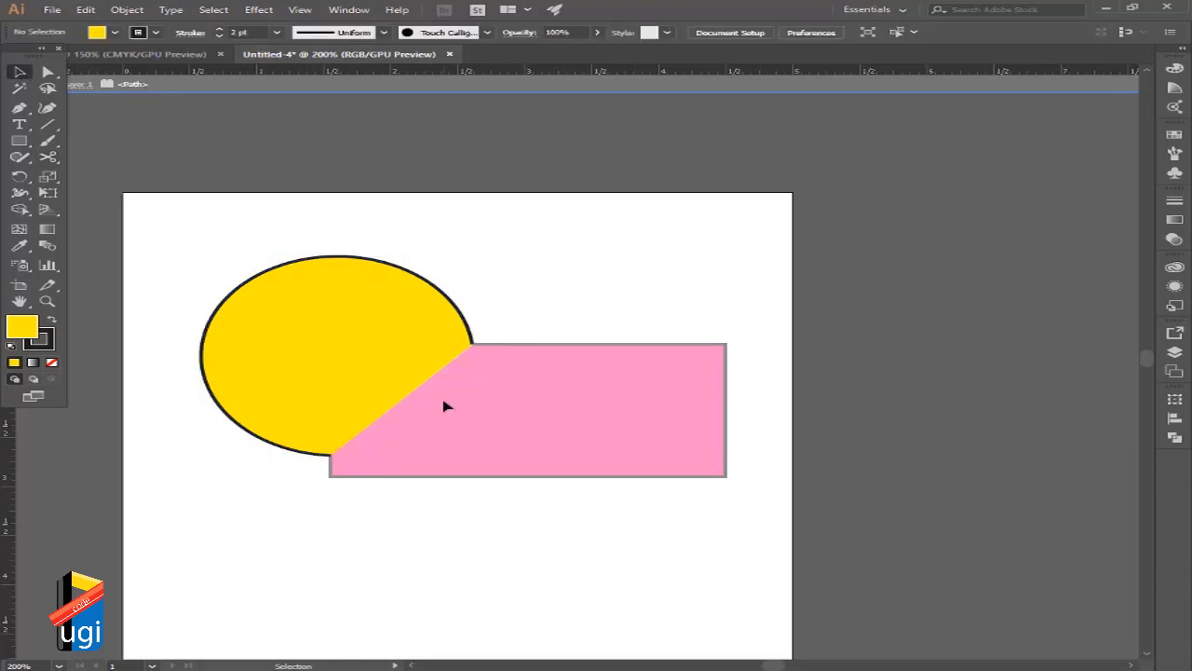
double_click(510, 336)
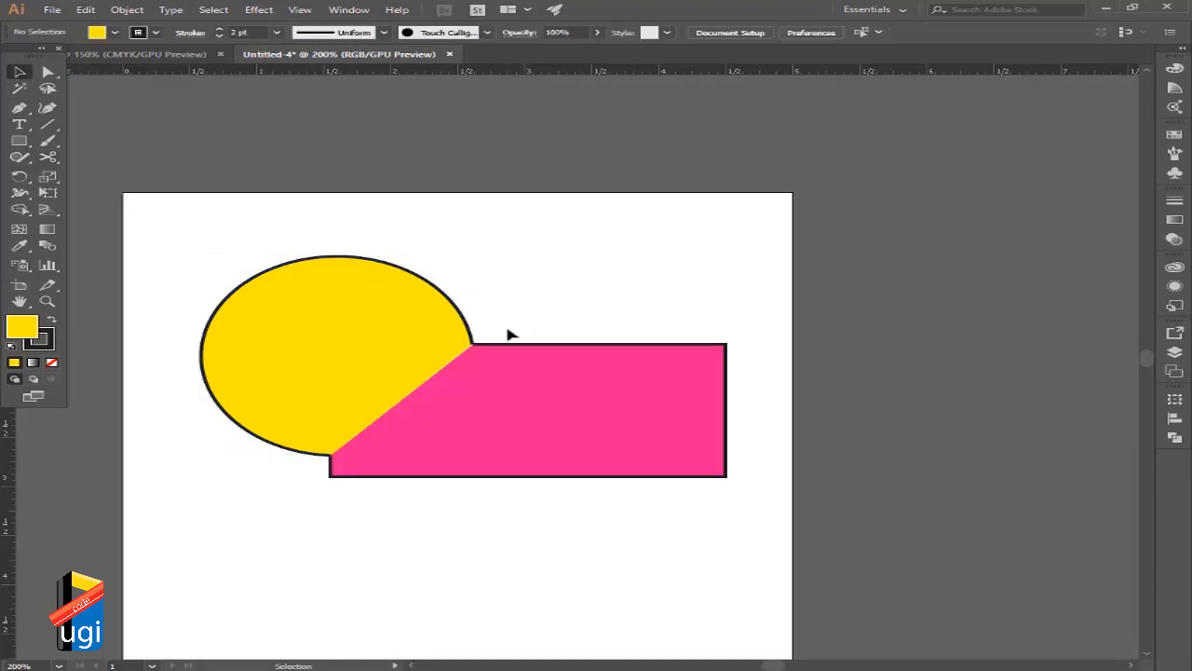
Select the ellipse and rectangle end points at their upper intersection, average them on both axes and join them.
click(47, 71)
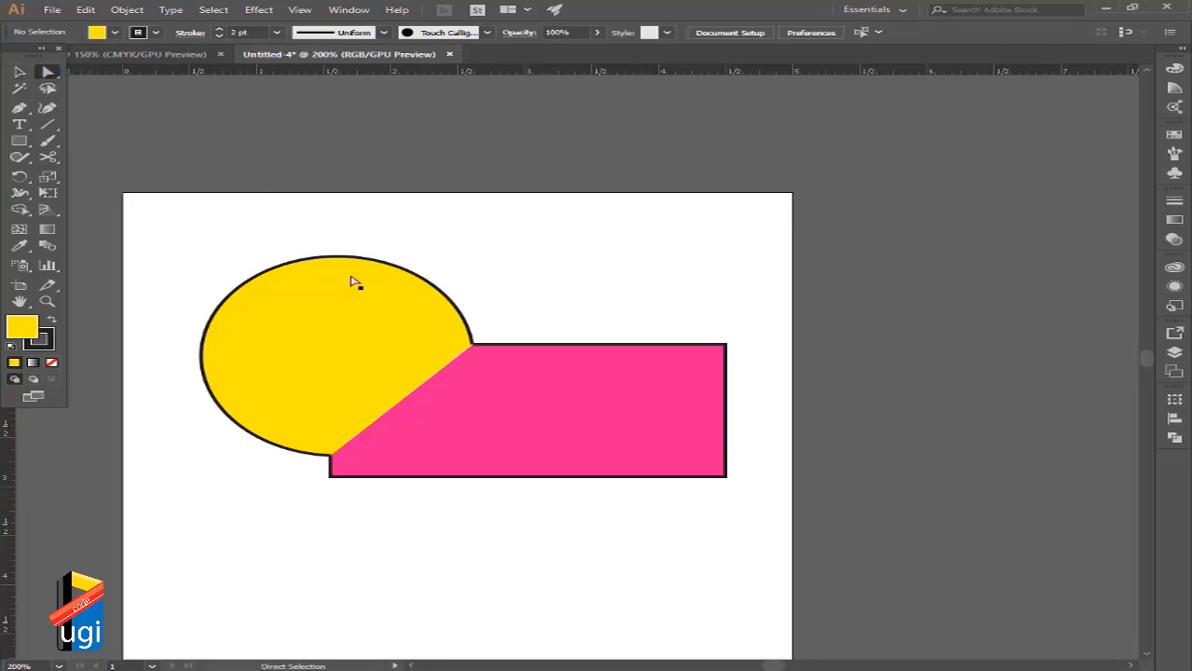
click(466, 354)
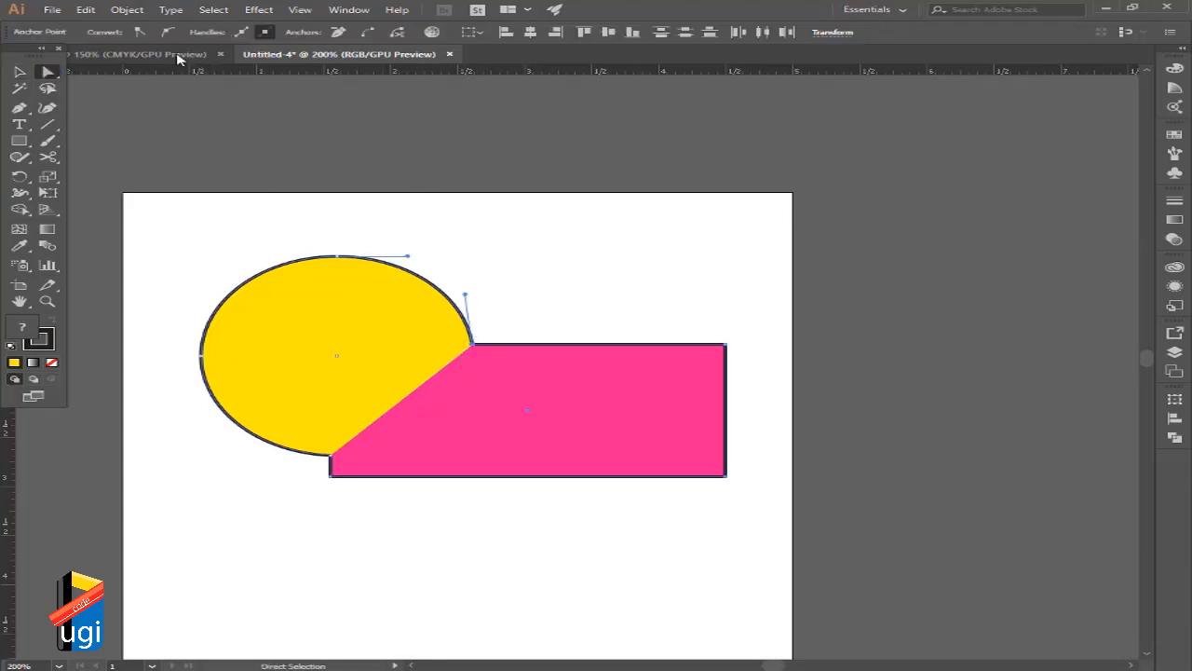
click(128, 10)
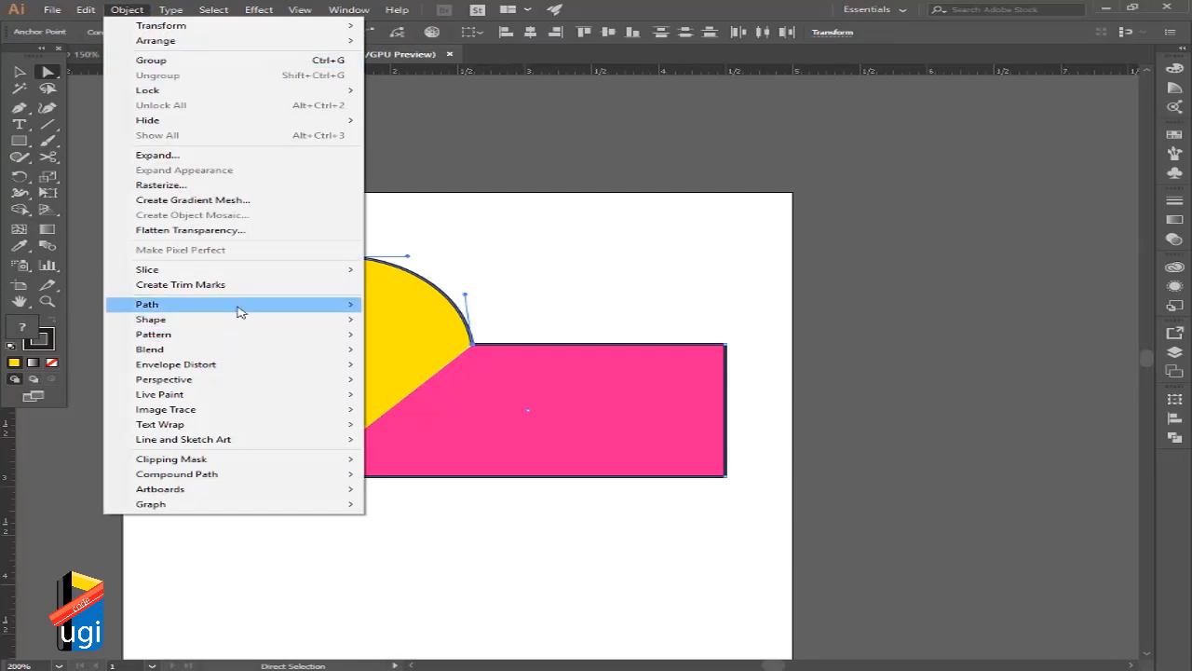
mouse_move(240, 311)
click(422, 321)
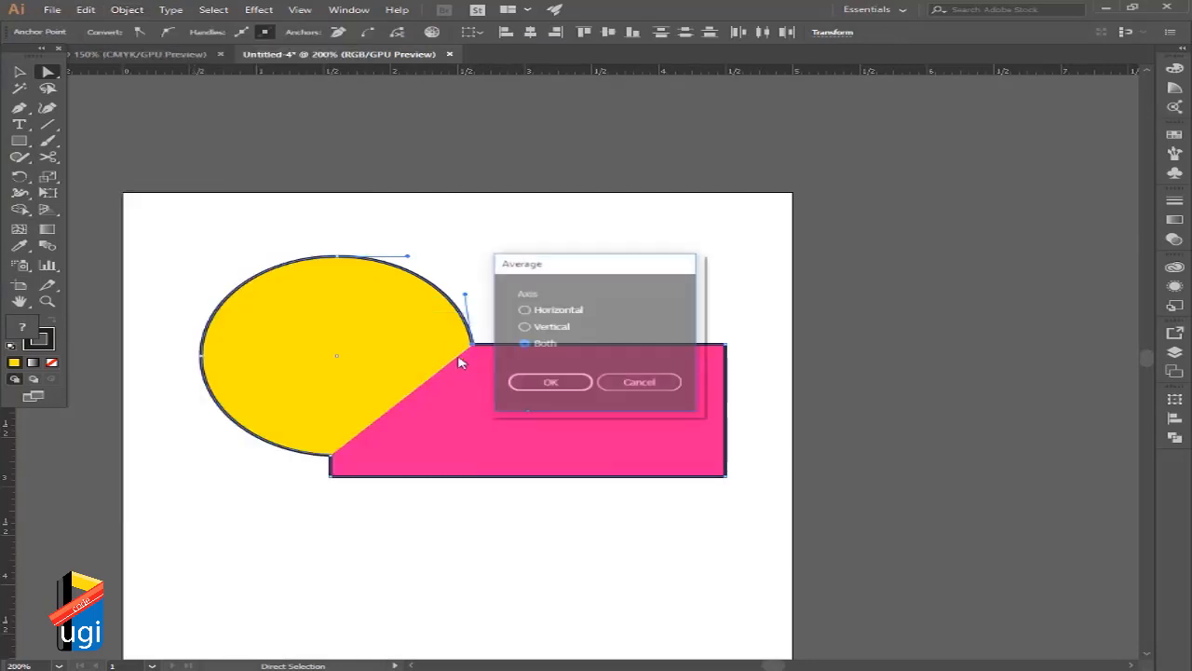
click(566, 382)
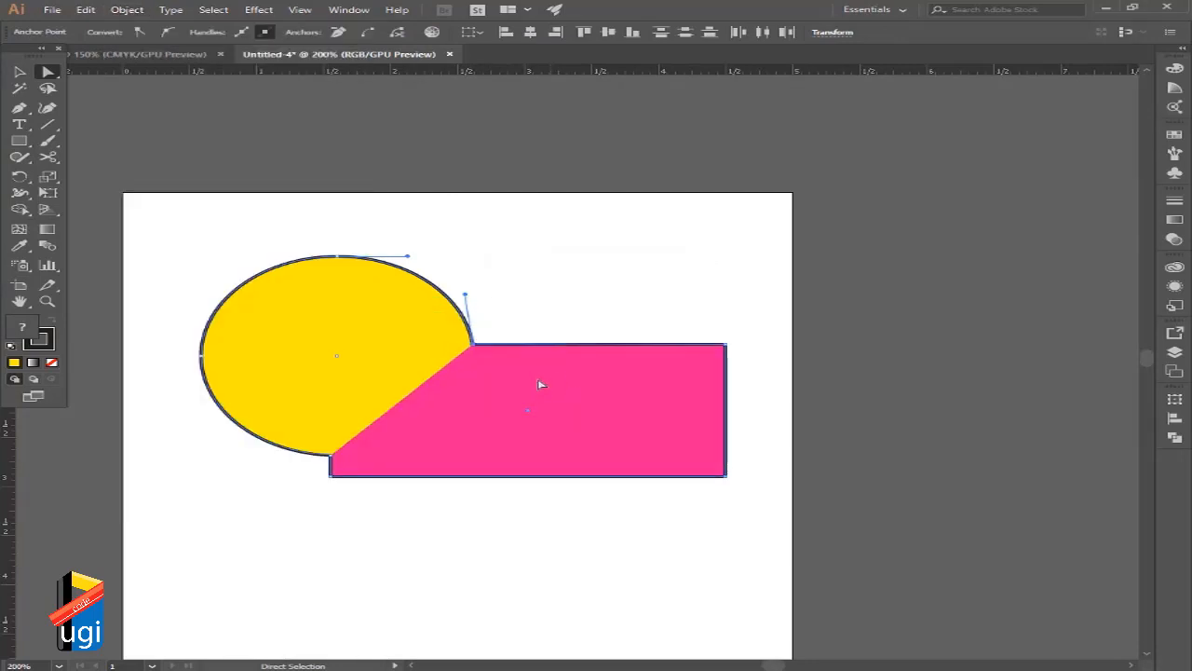
click(117, 13)
mouse_move(261, 307)
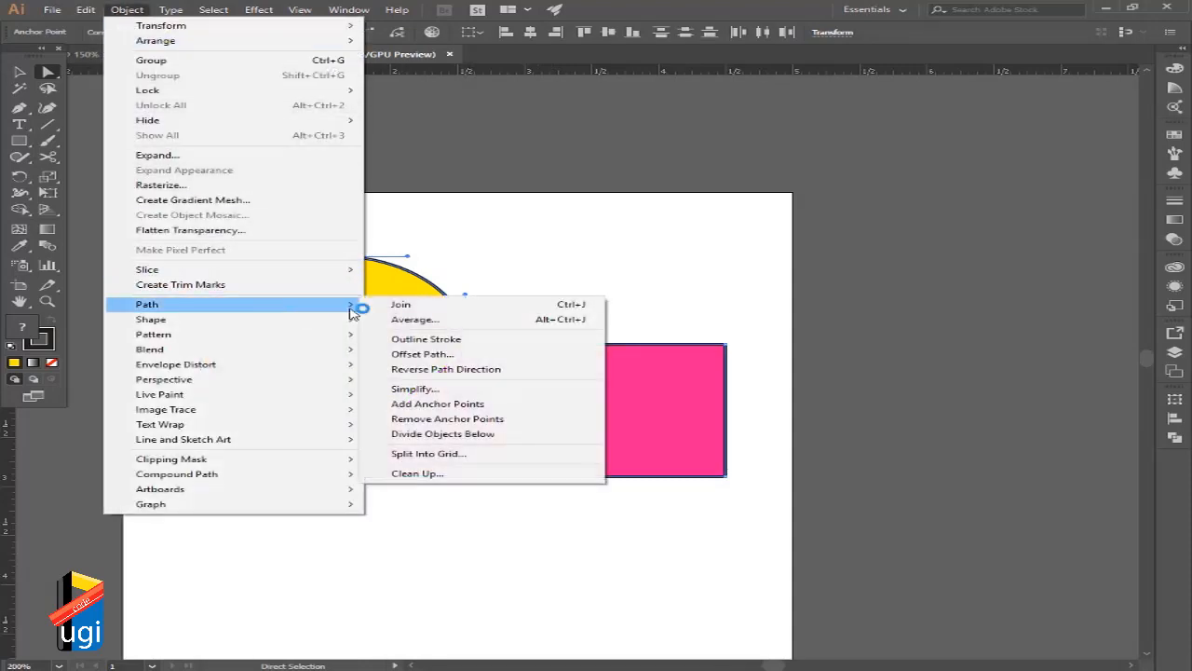
click(381, 307)
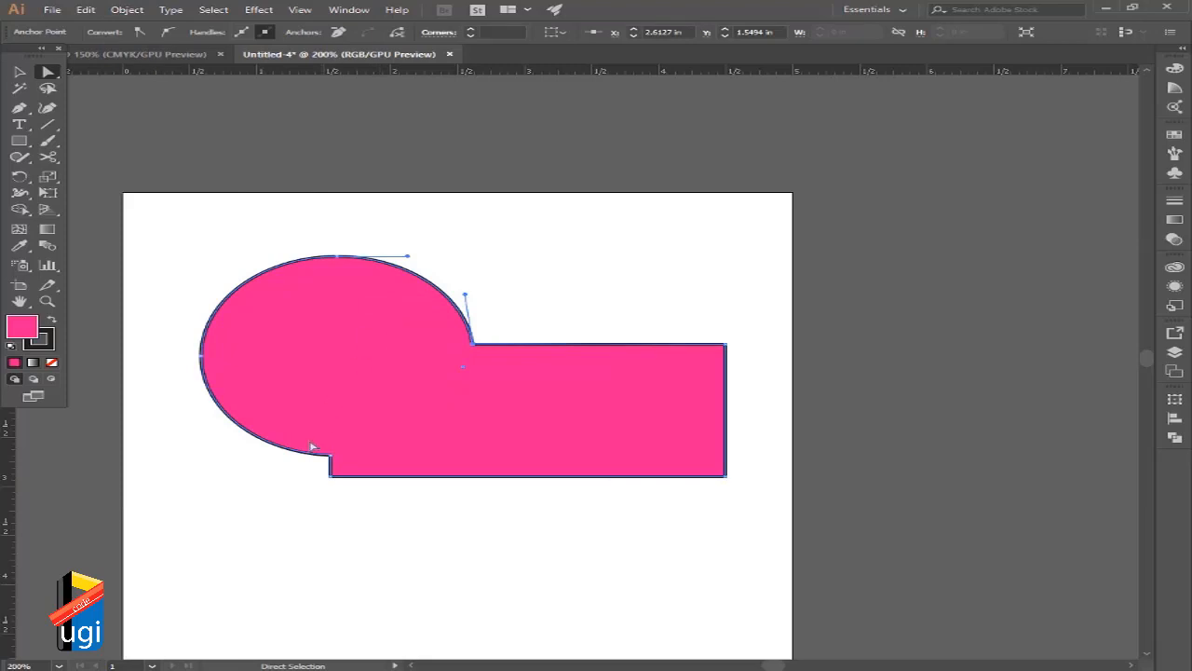
Average the two open end points at the shape's lower intersection on both axes and join them to close the outline.
click(303, 473)
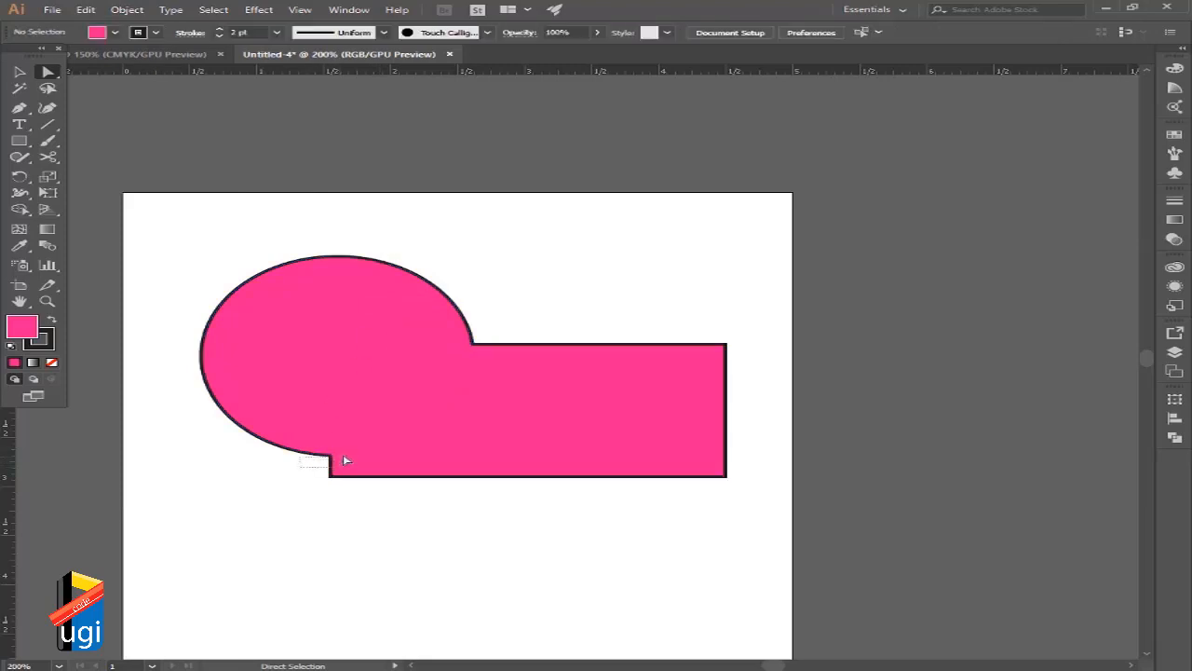
click(343, 444)
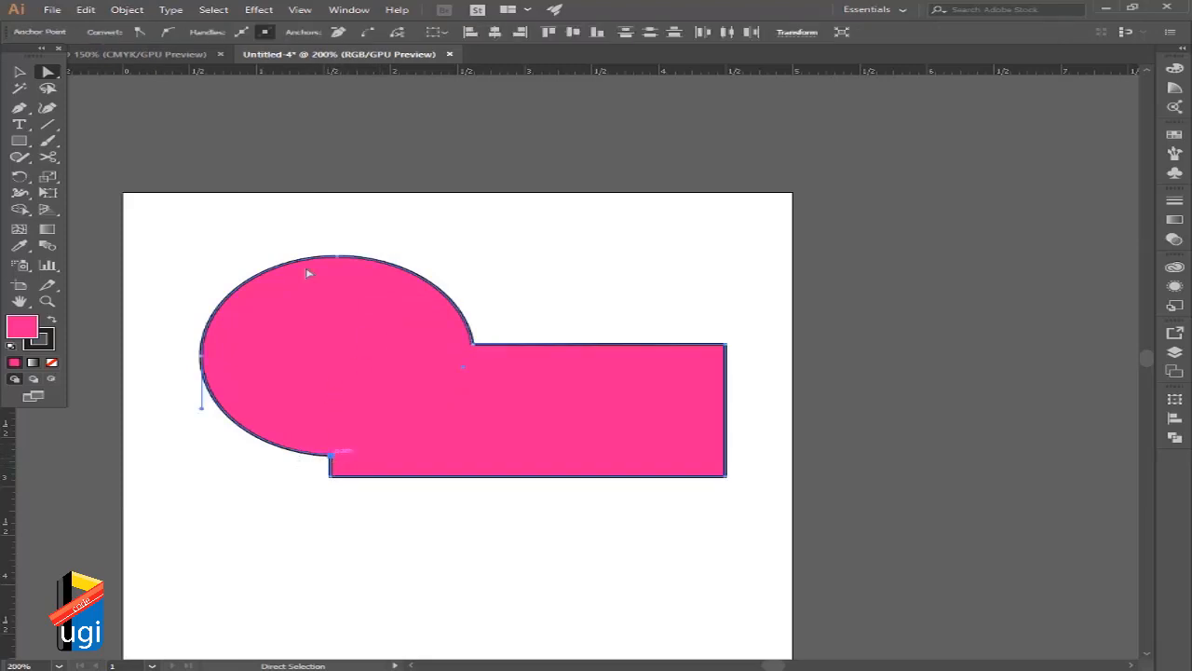
click(127, 10)
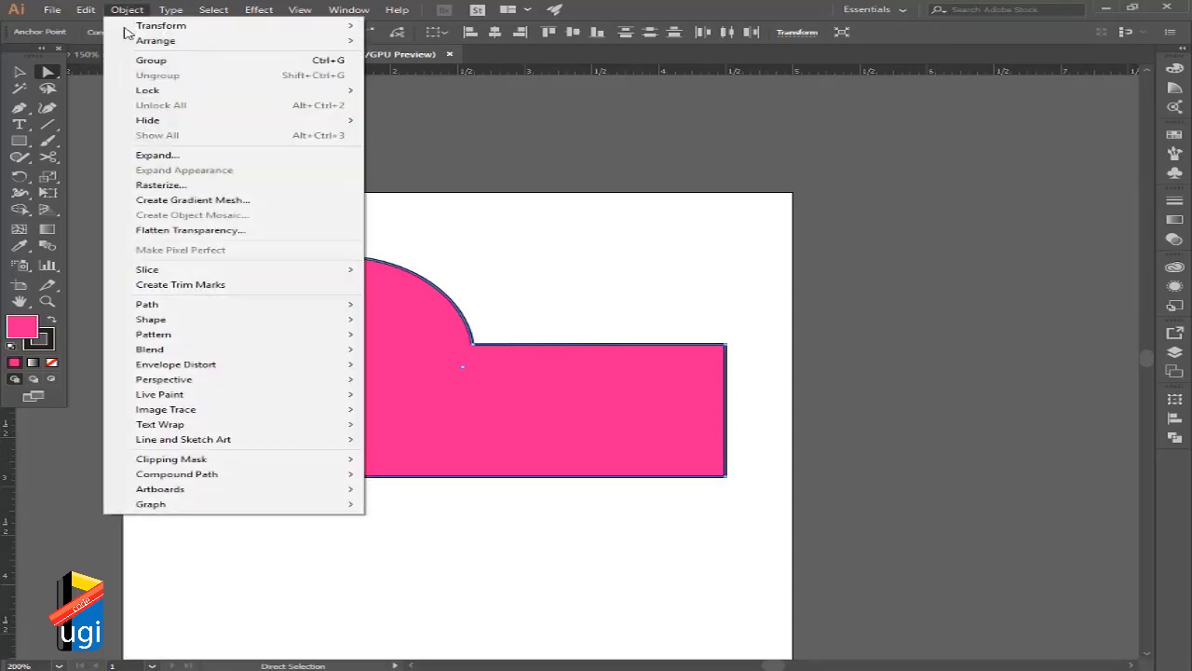
mouse_move(298, 305)
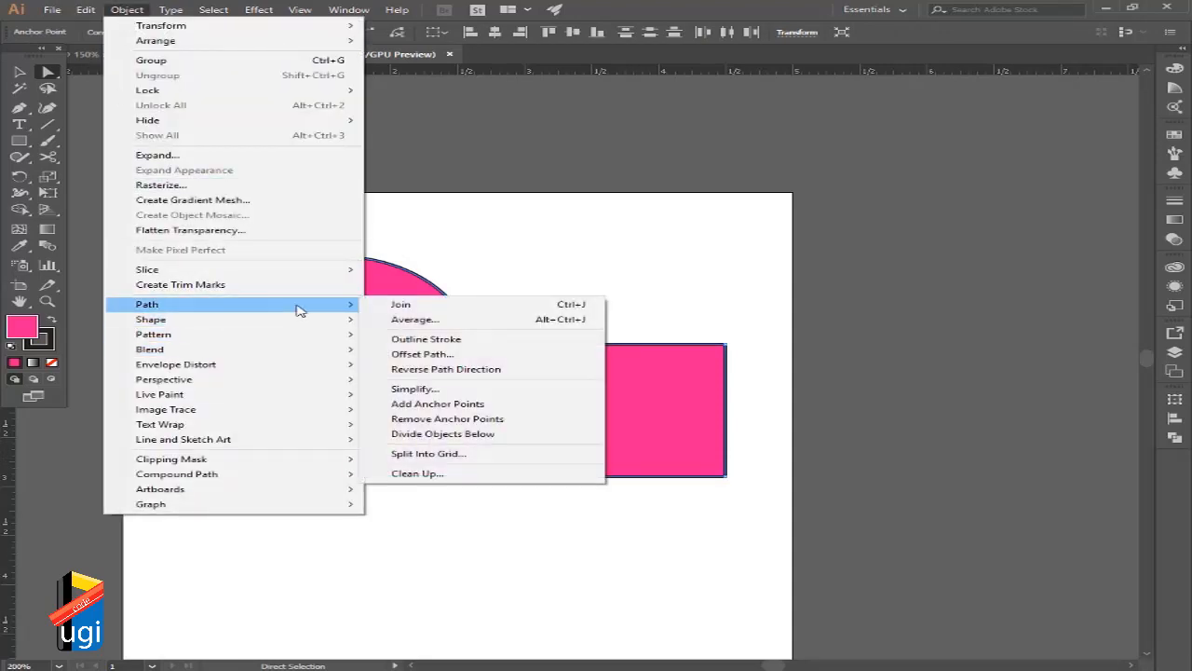
click(411, 320)
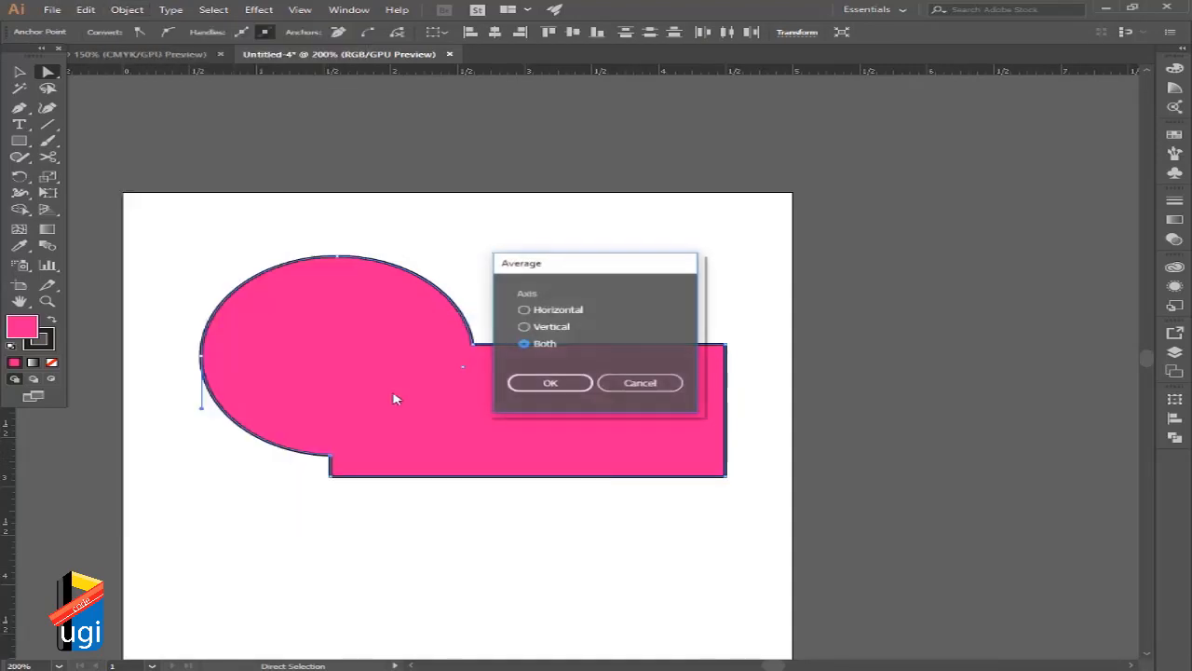
click(546, 384)
click(127, 9)
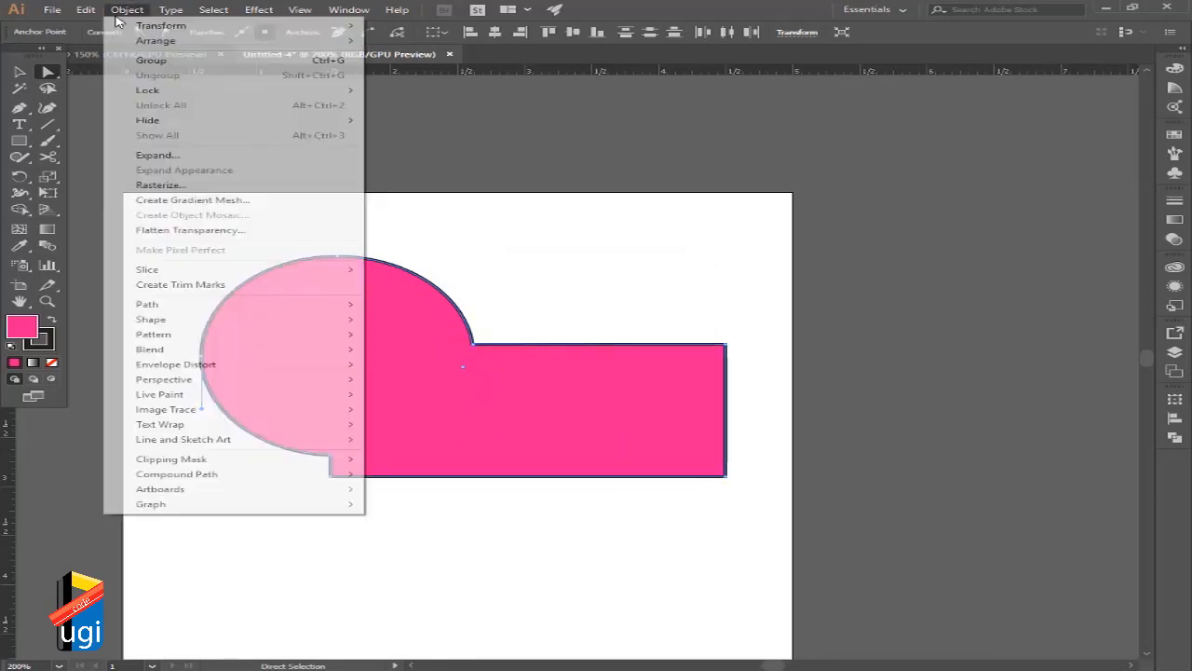
click(419, 304)
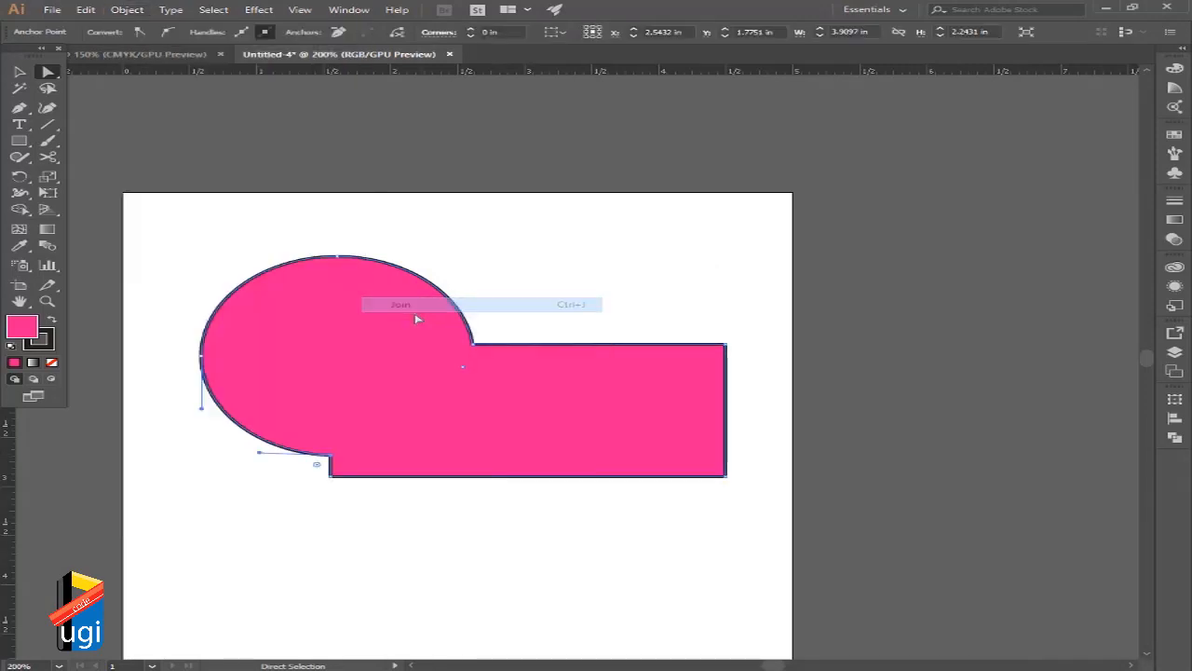
Move the joined pink shape slightly to the left as one object, deselect it and select it again.
click(19, 71)
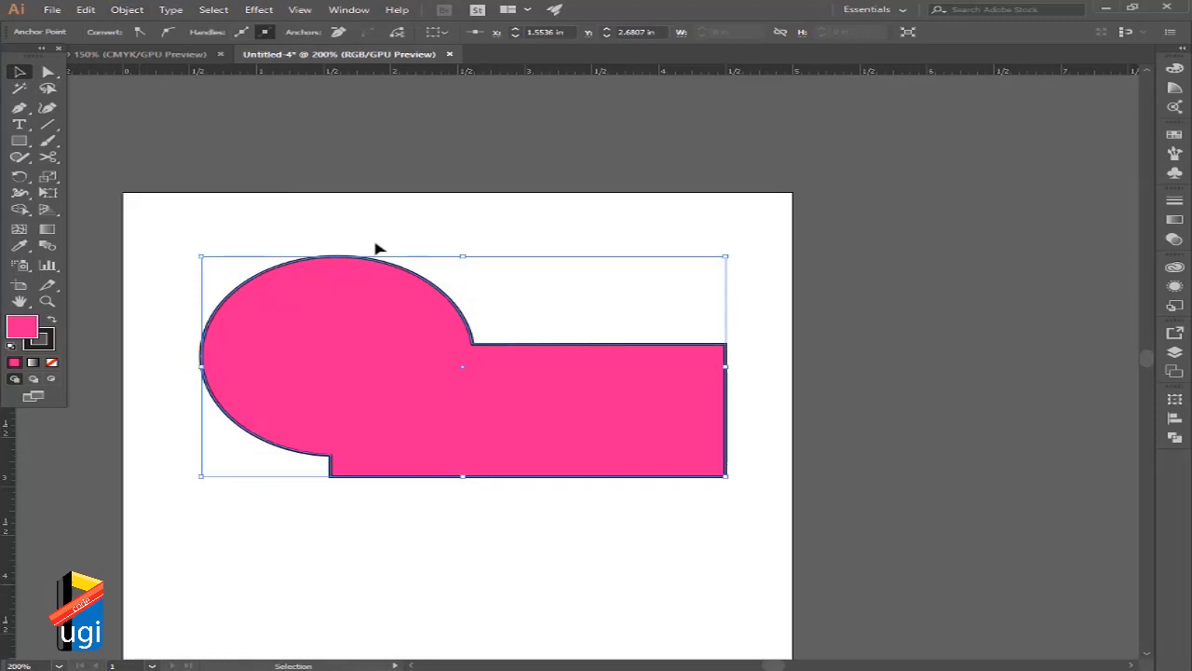
click(569, 223)
click(540, 434)
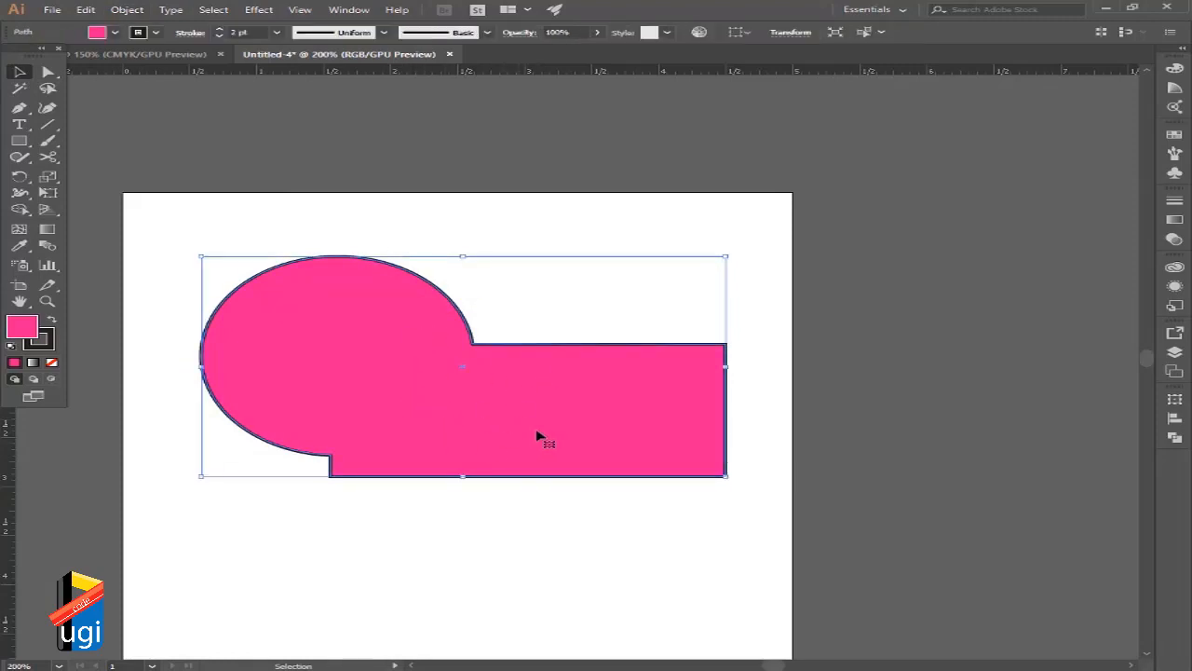
mouse_move(540, 434)
mouse_down()
mouse_move(447, 447)
mouse_move(532, 435)
mouse_up()
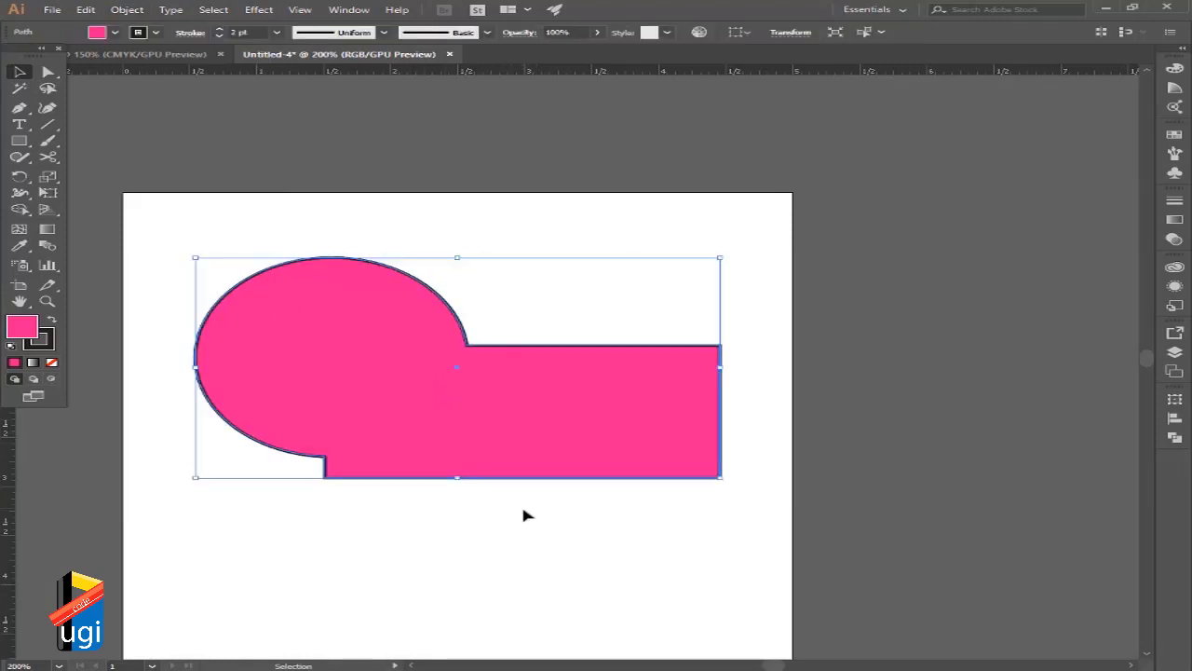
click(524, 509)
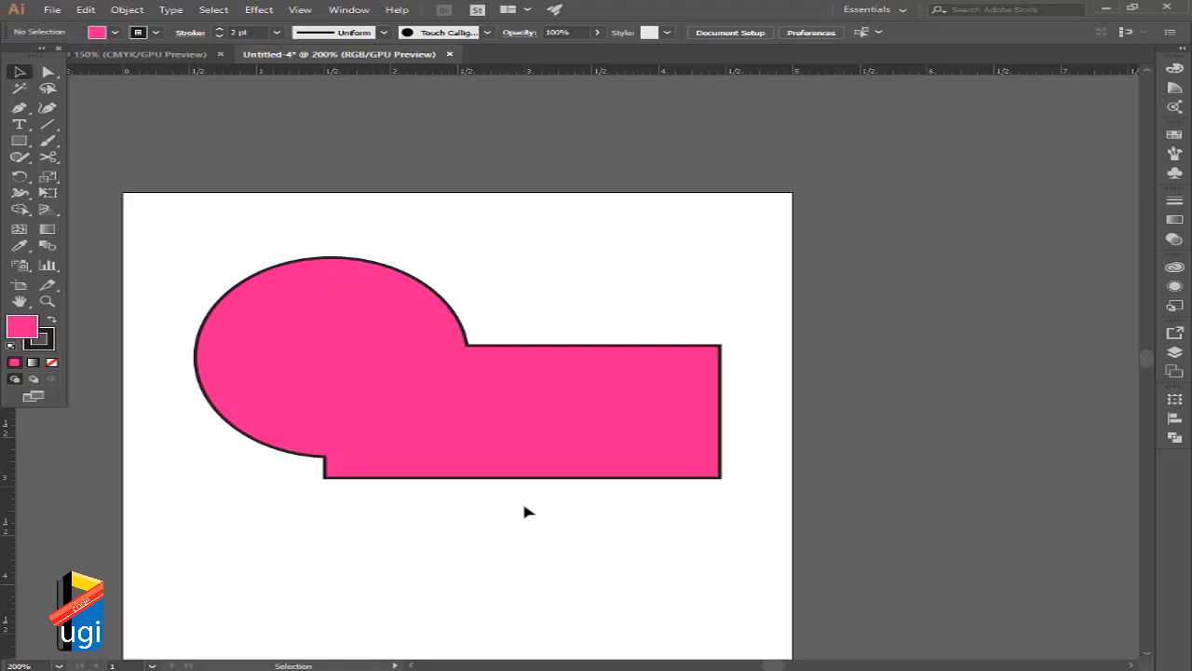
click(540, 435)
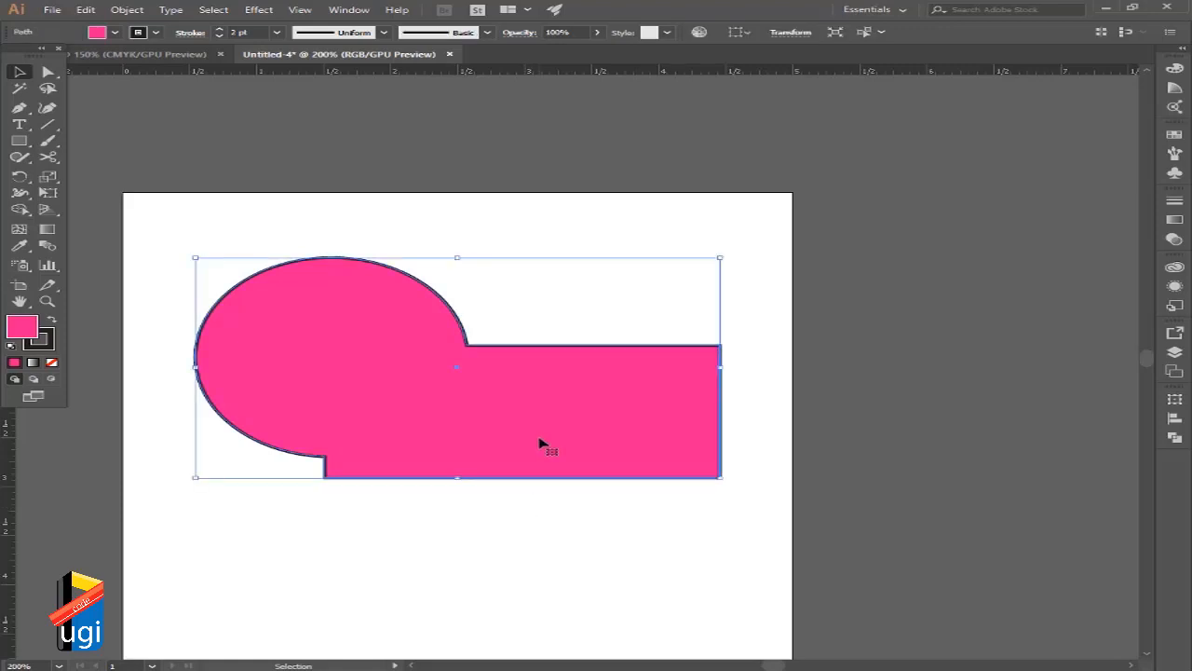